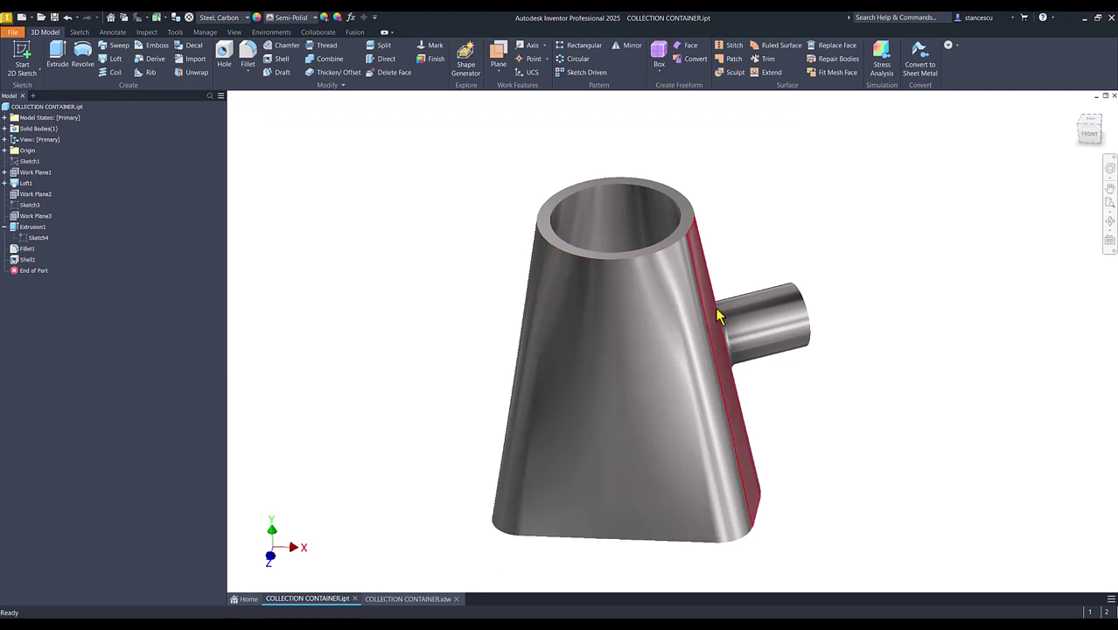
# - Examine the finished container model from several sides and bring up its dimensioned drawing COLLECTION CONTAINER.idw
pyautogui.press('F5')
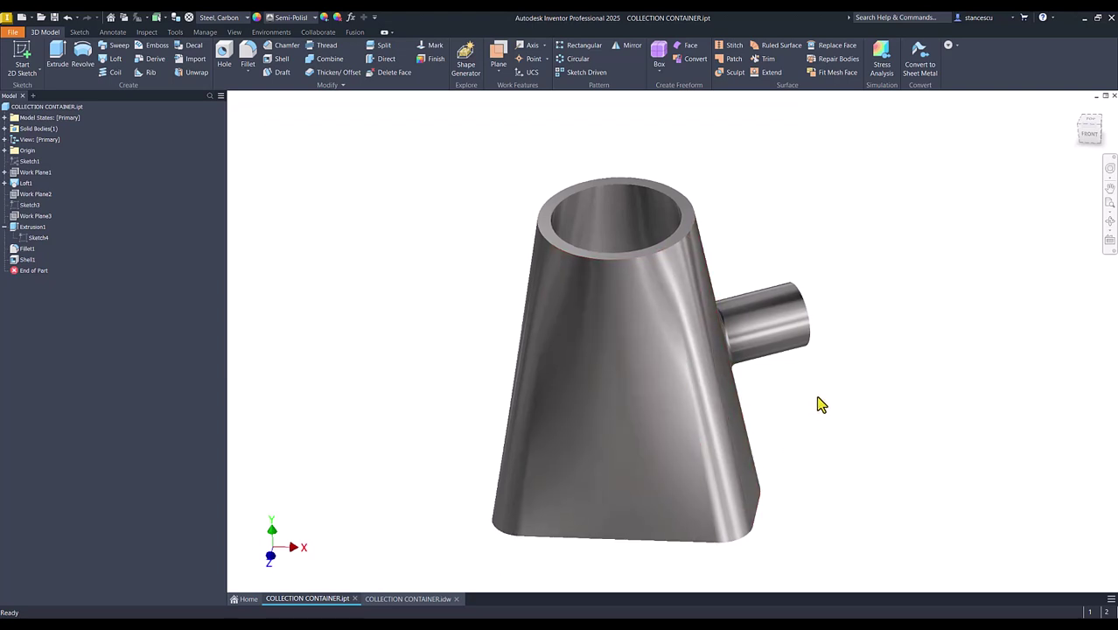
pyautogui.press('F5')
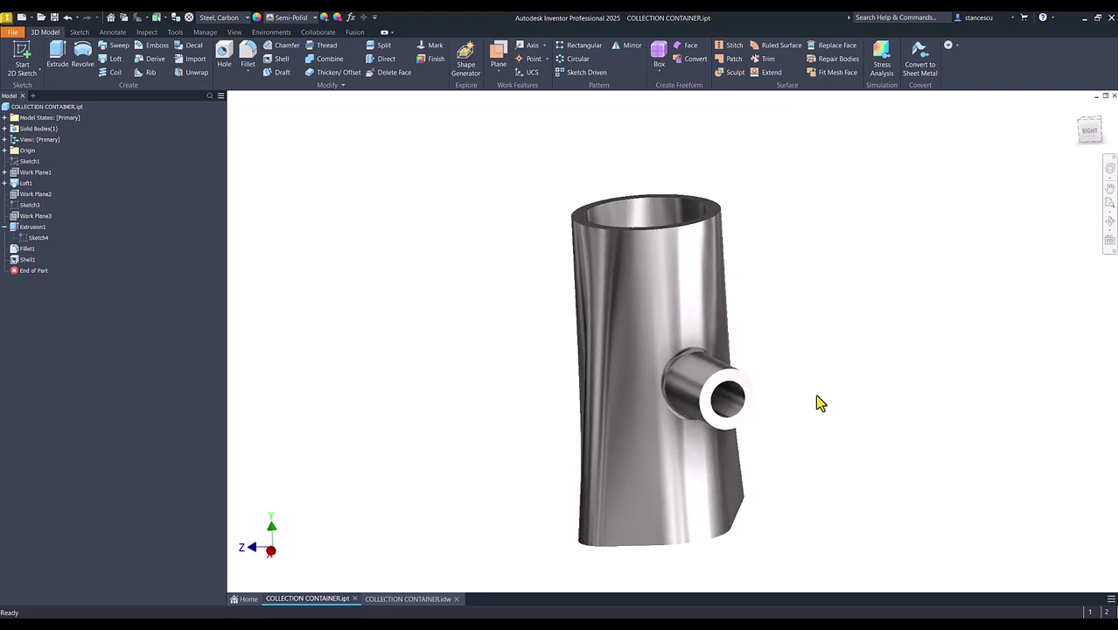
pyautogui.press('F6')
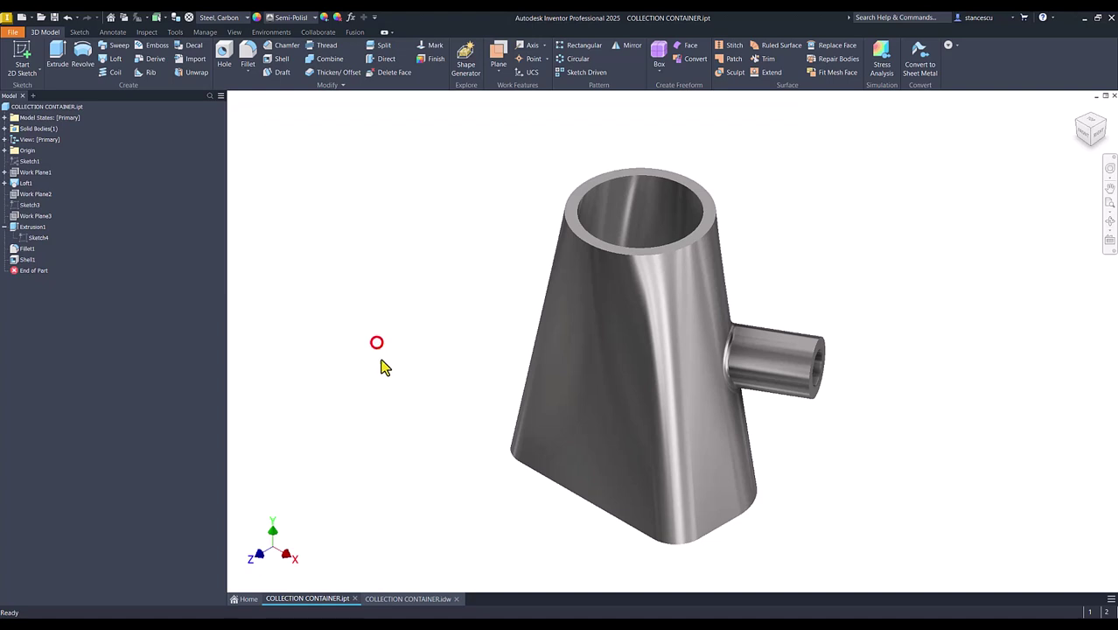
pyautogui.click(406, 599)
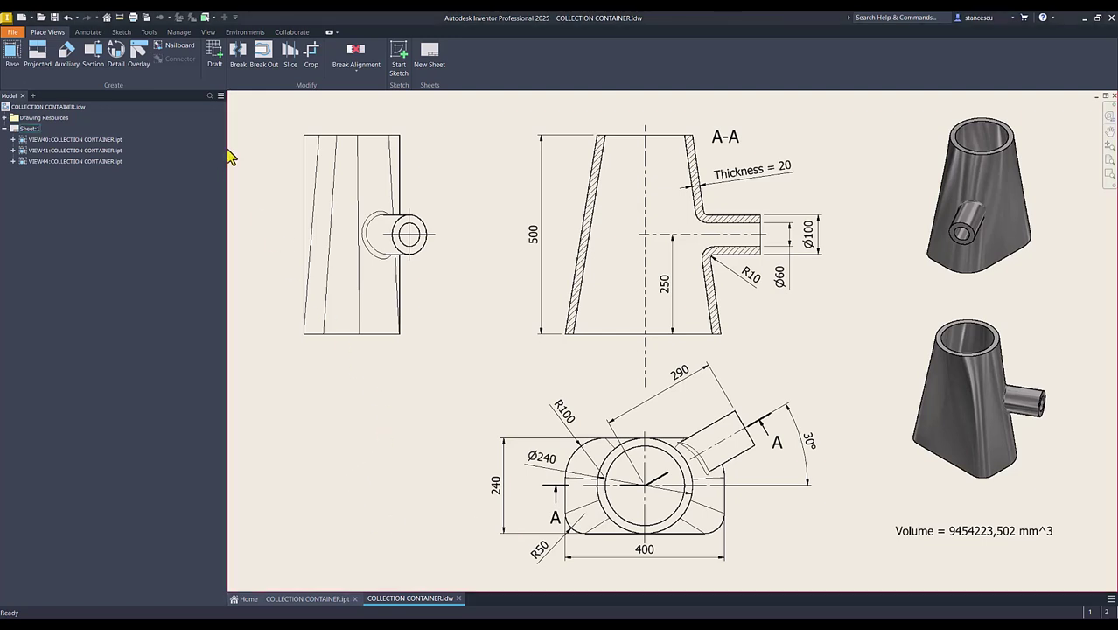
# - Create a new part from the metric Standard (mm).ipt template and start a sketch on the XZ plane with X running horizontally
pyautogui.click(21, 16)
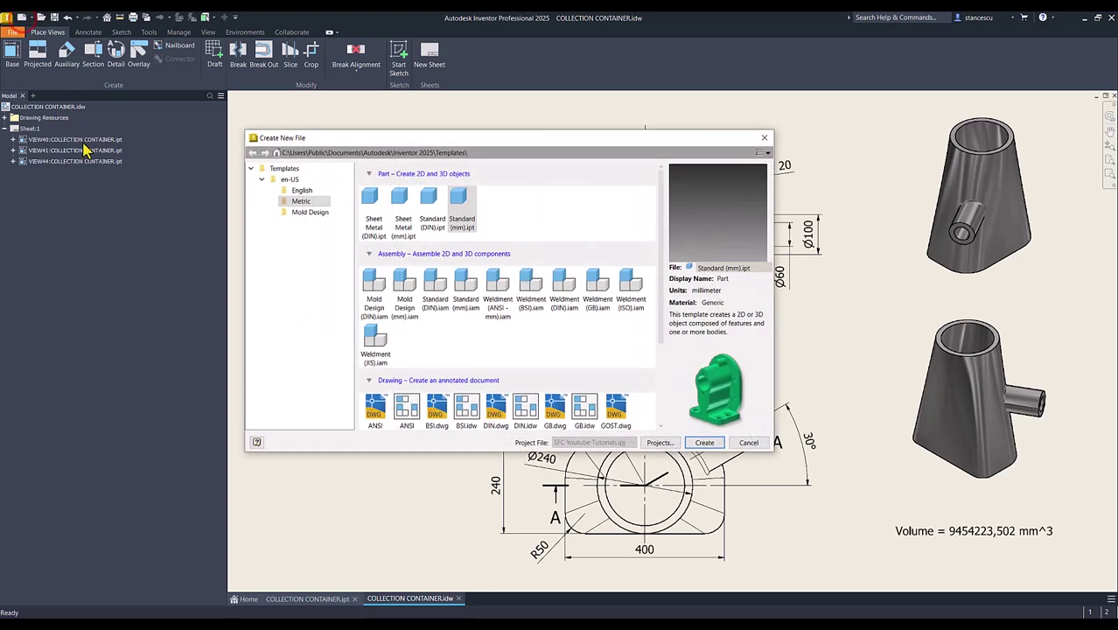
pyautogui.doubleClick(459, 196)
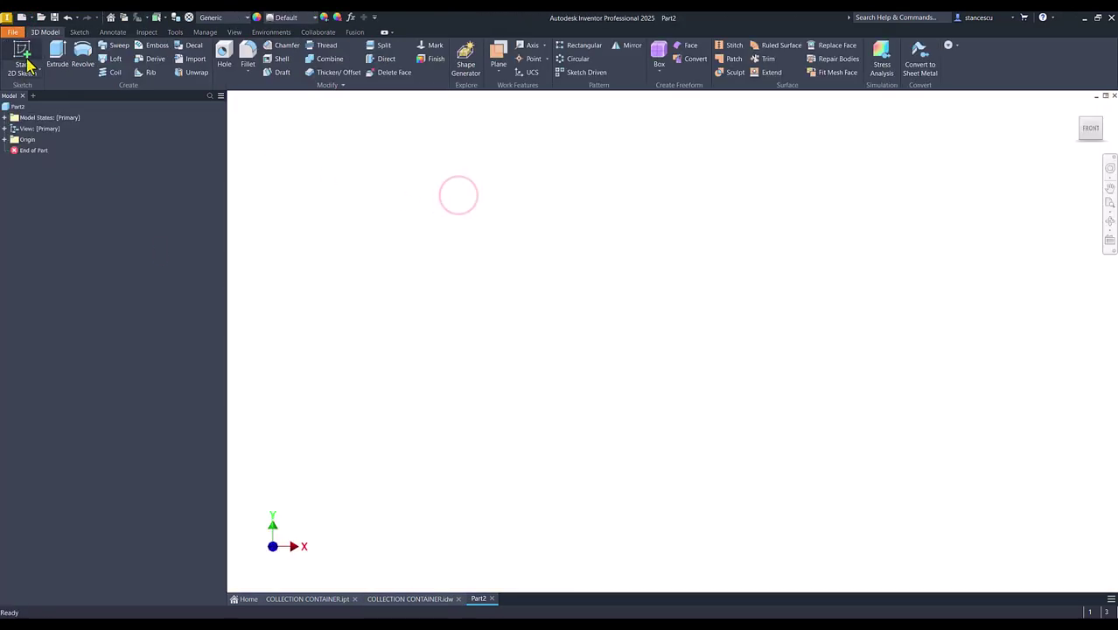
pyautogui.click(24, 59)
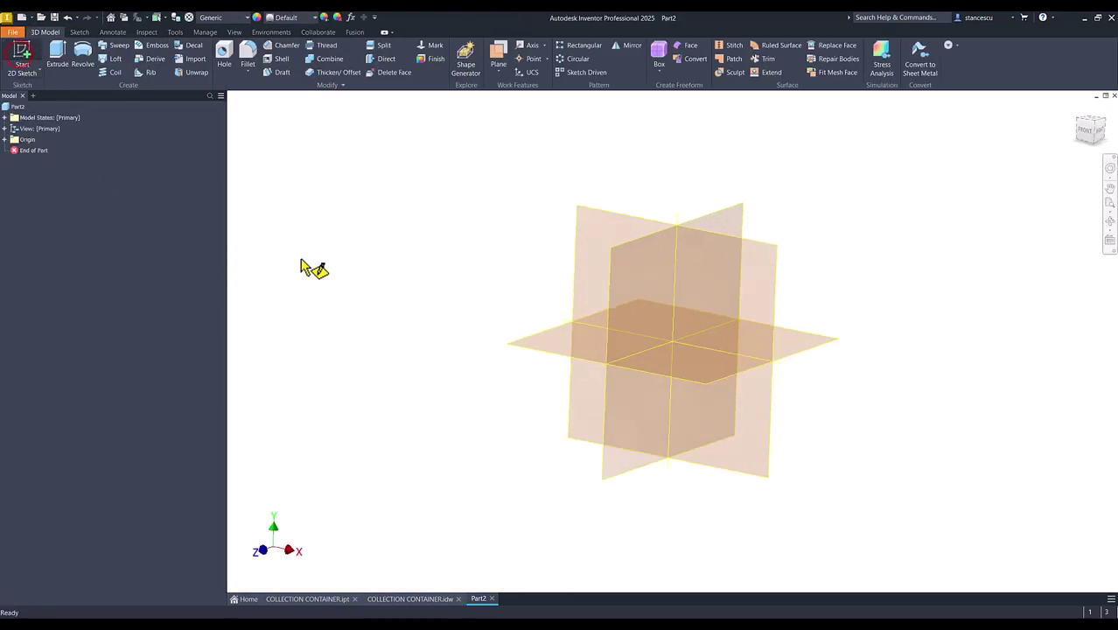
pyautogui.click(516, 337)
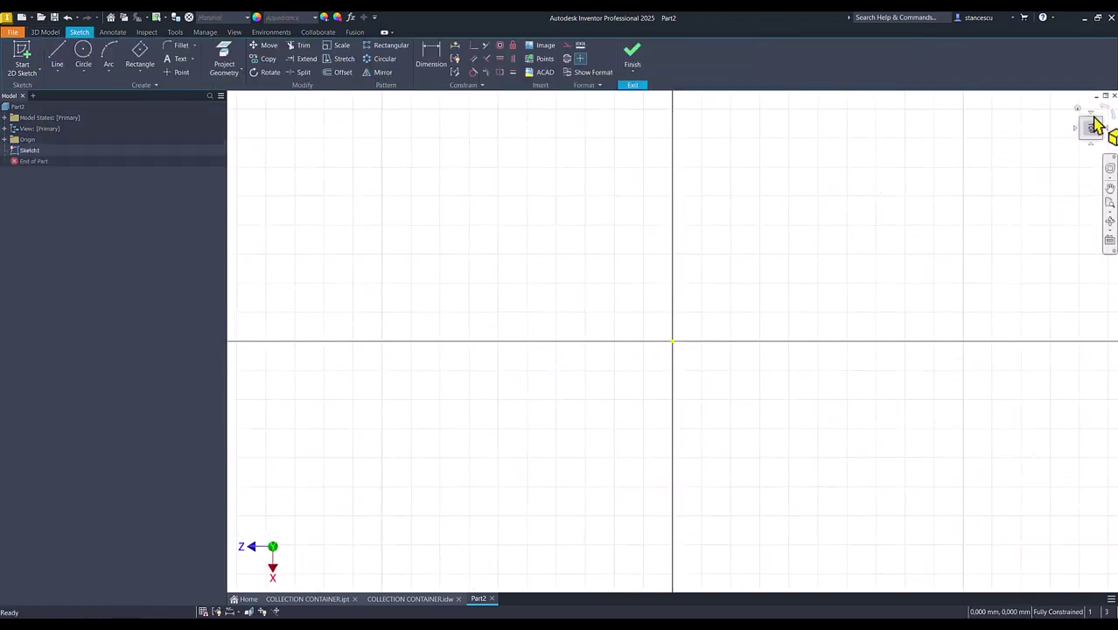
pyautogui.click(1108, 120)
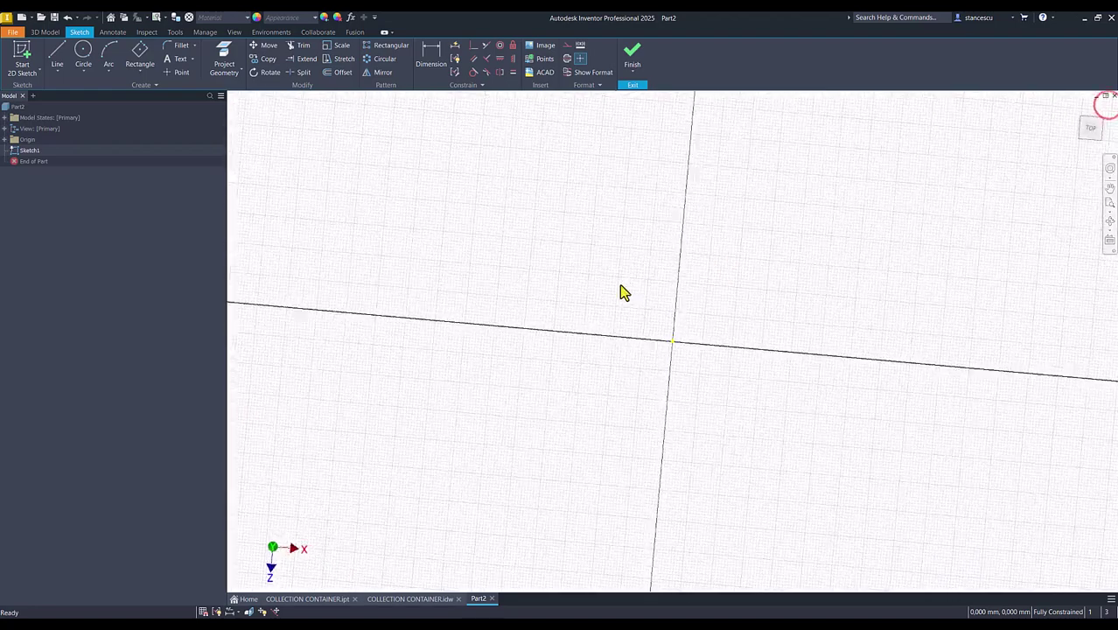
# - Sketch a centre rectangle 500 mm wide and 240 mm high, centred on the origin
pyautogui.click(140, 52)
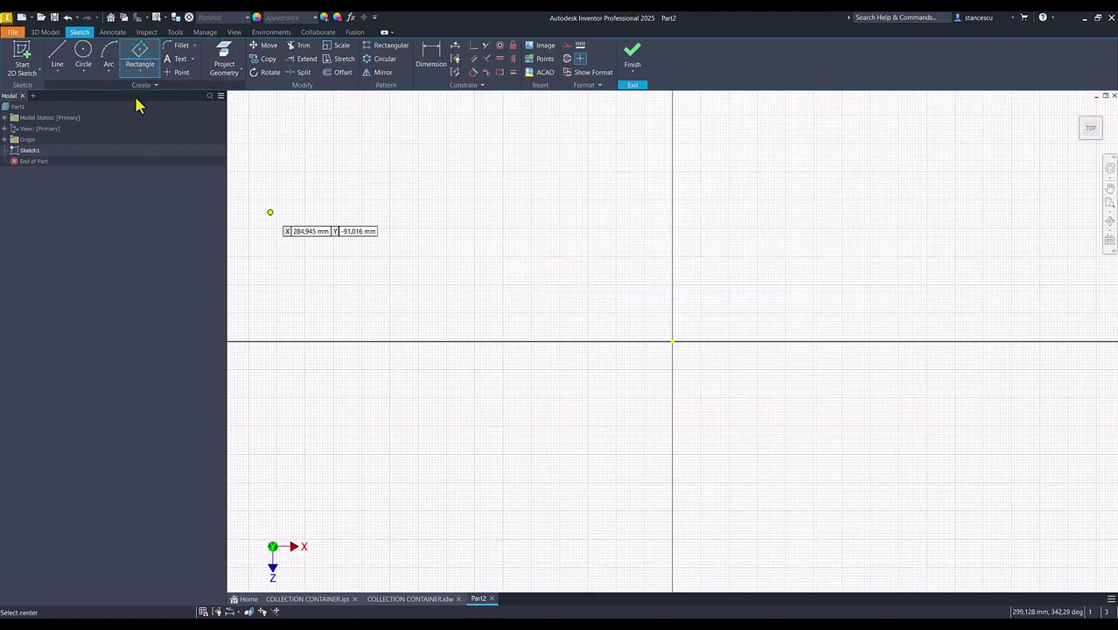
pyautogui.click(672, 342)
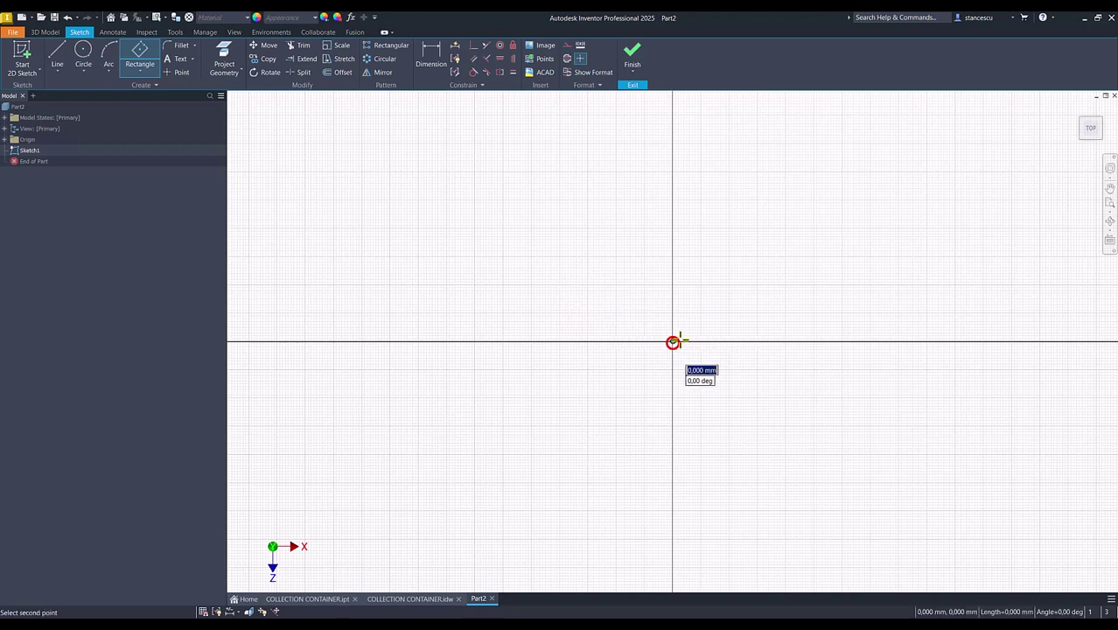
pyautogui.click(884, 342)
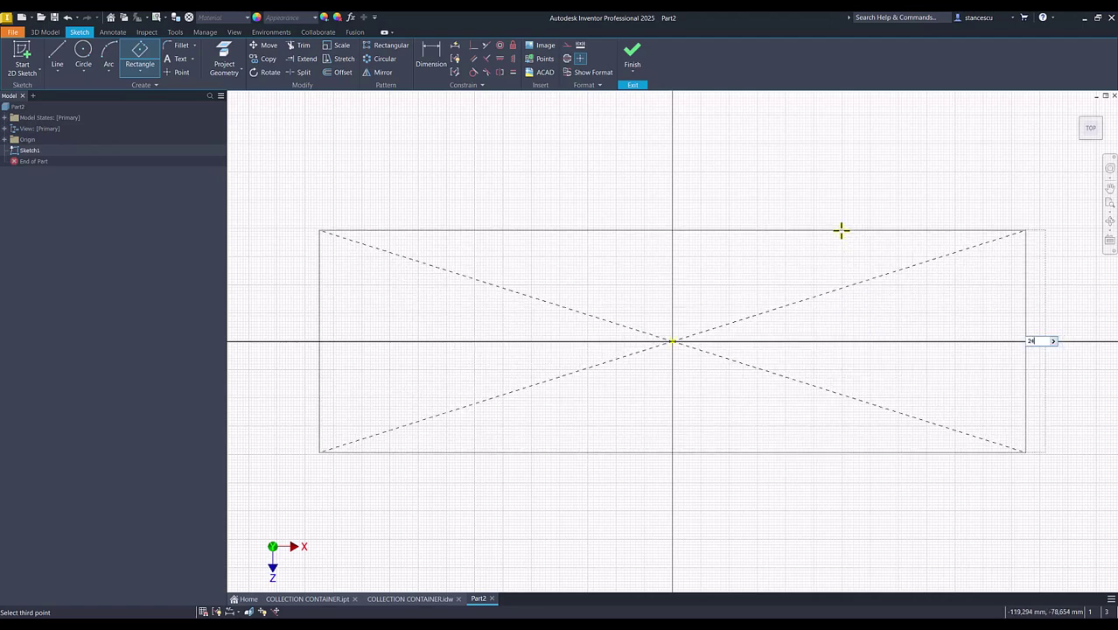
pyautogui.write('240')
pyautogui.press('Return')
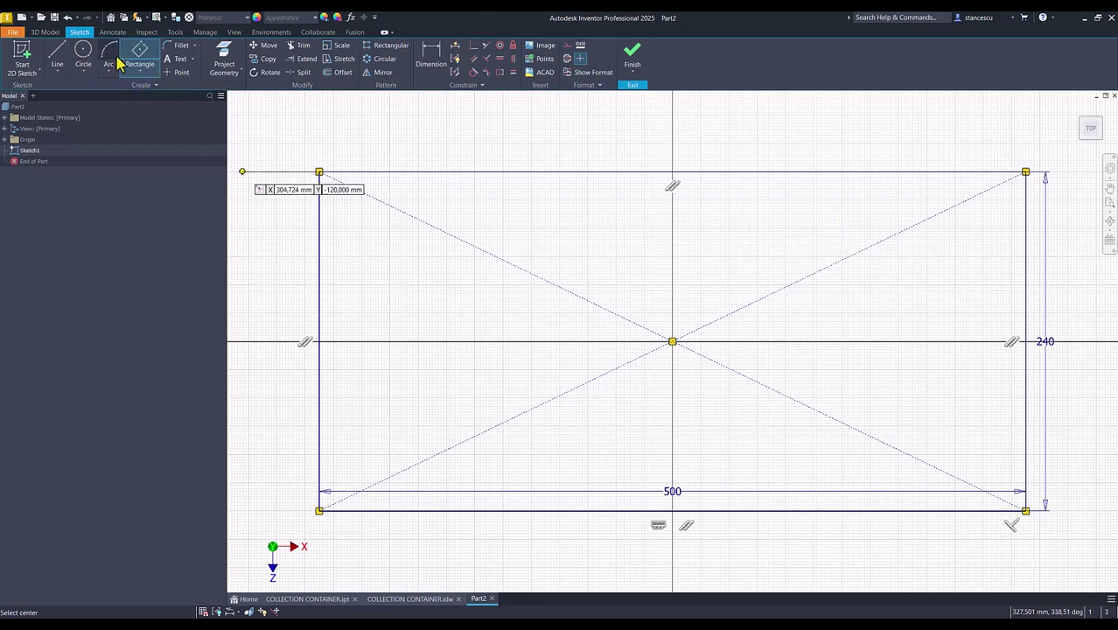
# - Fillet the rectangle's two upper corners with a 100 mm radius
pyautogui.click(181, 45)
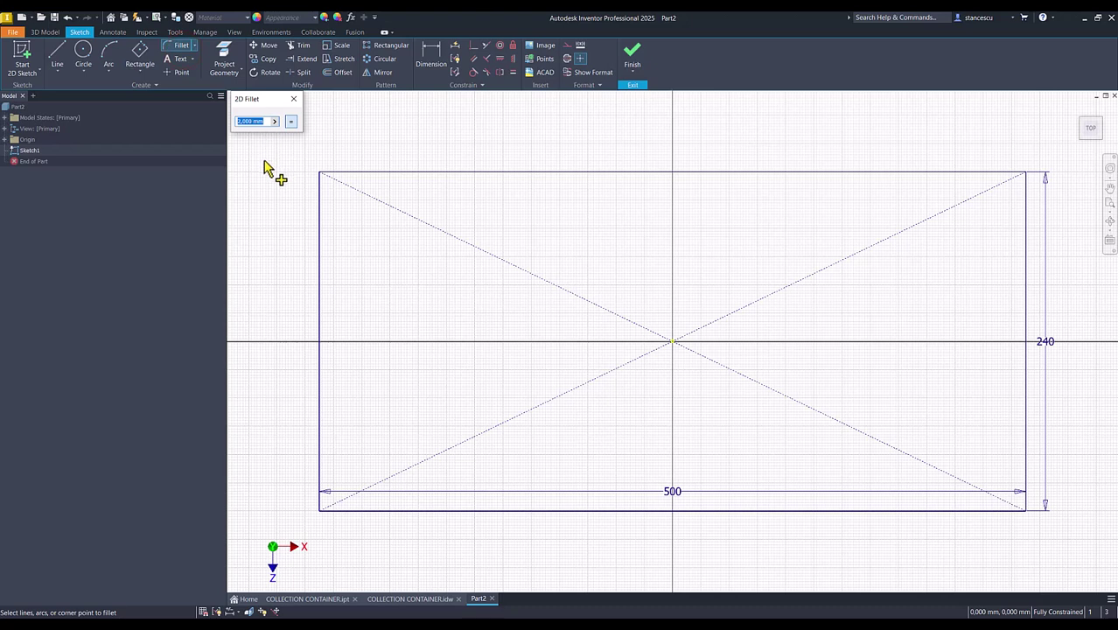
pyautogui.click(320, 213)
pyautogui.click(389, 174)
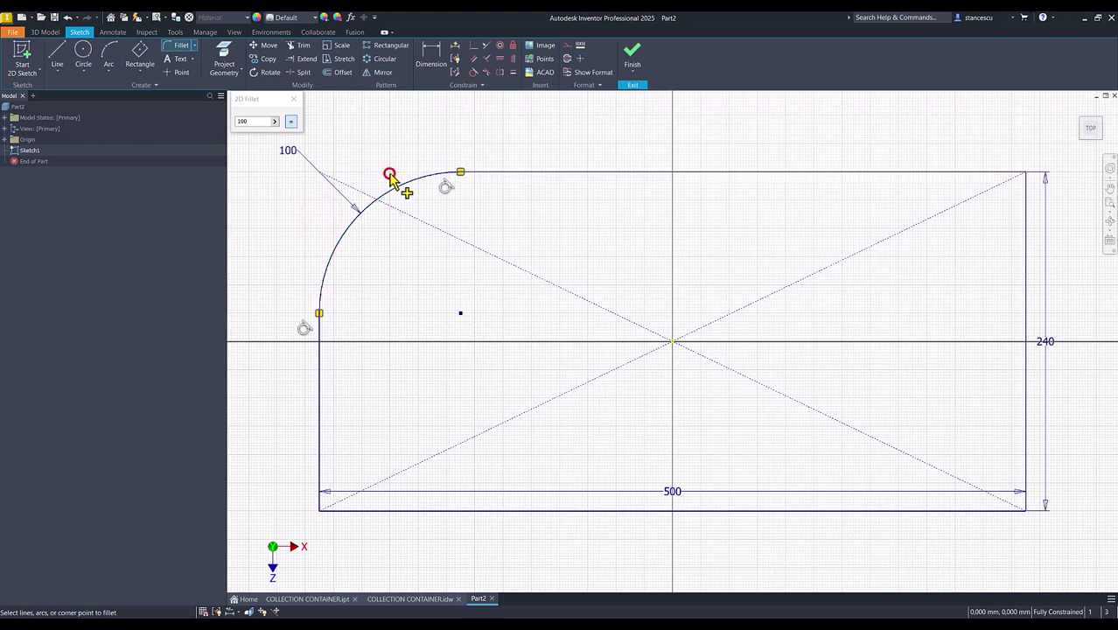
pyautogui.click(947, 172)
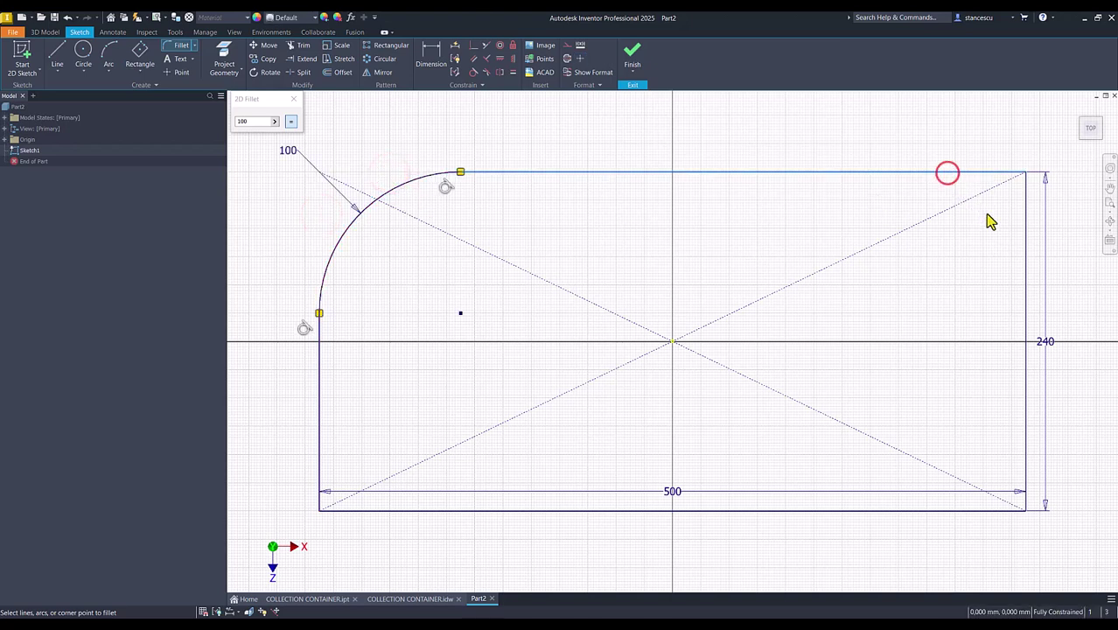
pyautogui.click(1024, 250)
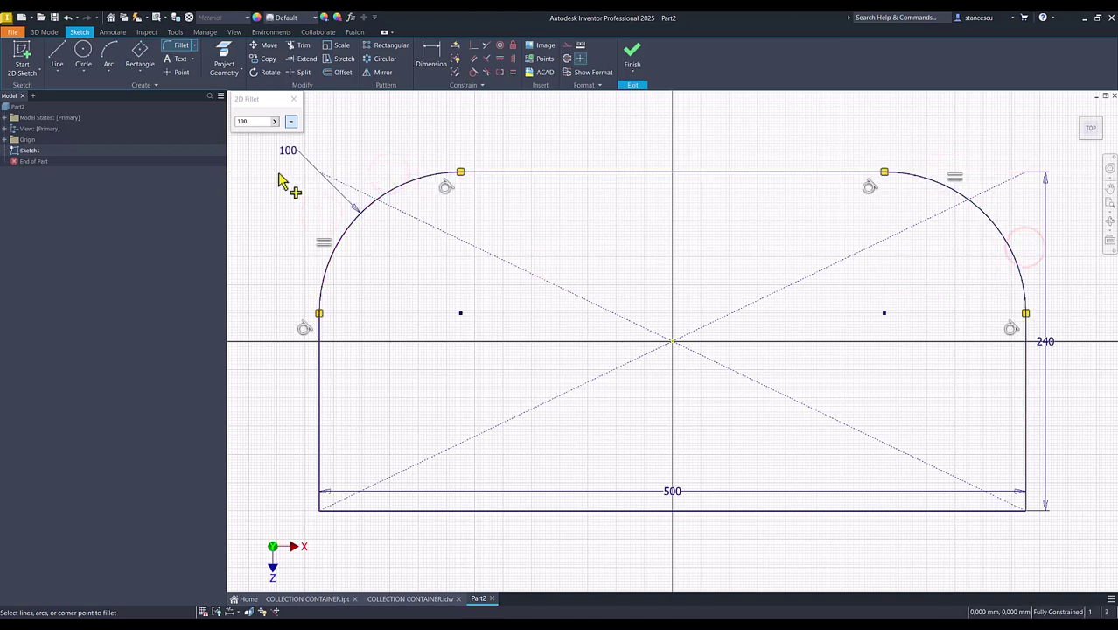
# - Fillet the rectangle's two lower corners with a 50 mm radius and finish the sketch
pyautogui.doubleClick(252, 122)
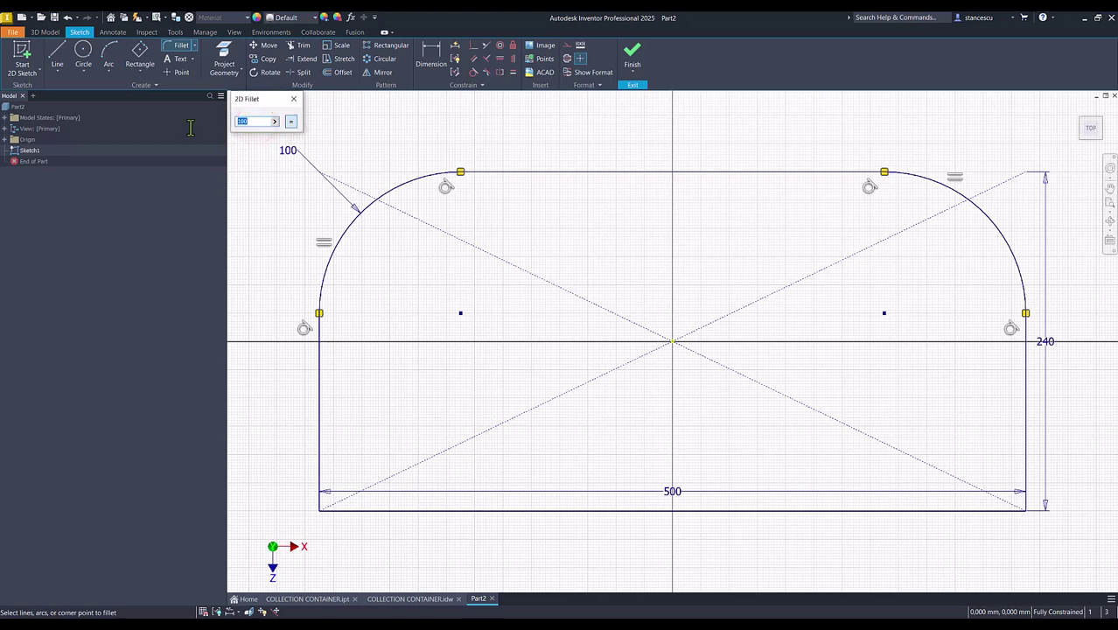
pyautogui.click(331, 510)
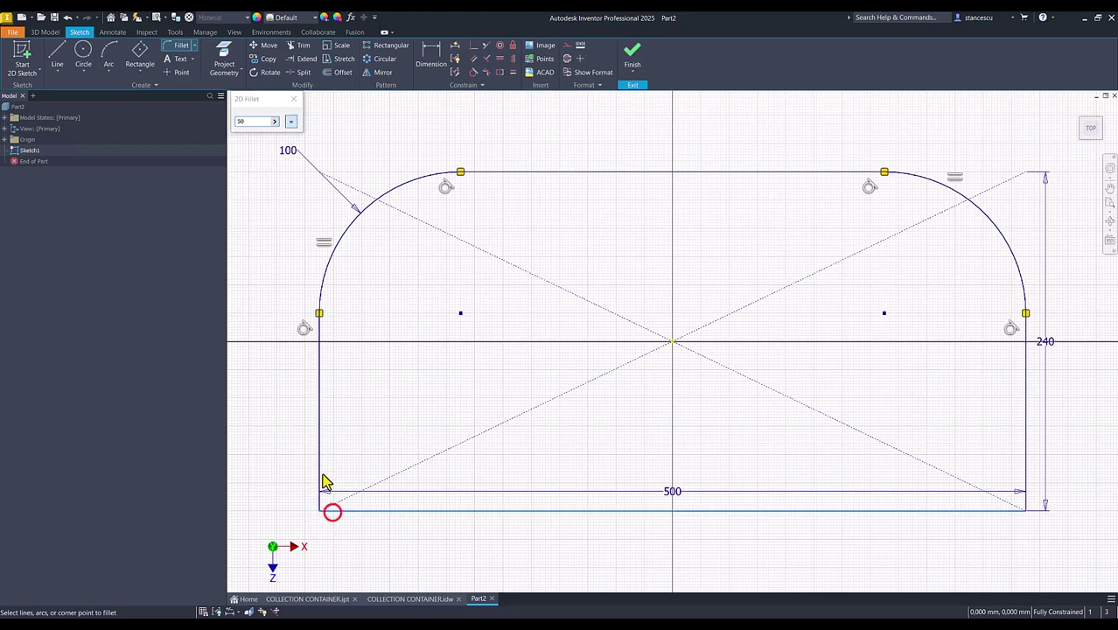
pyautogui.click(320, 475)
pyautogui.click(973, 510)
pyautogui.click(1025, 458)
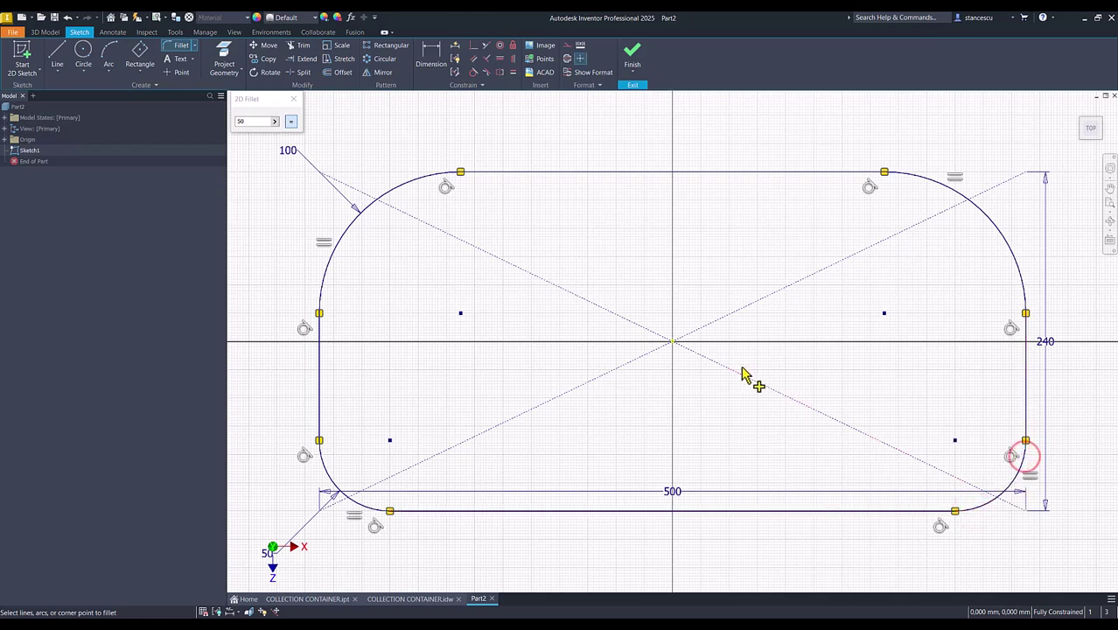
pyautogui.click(632, 54)
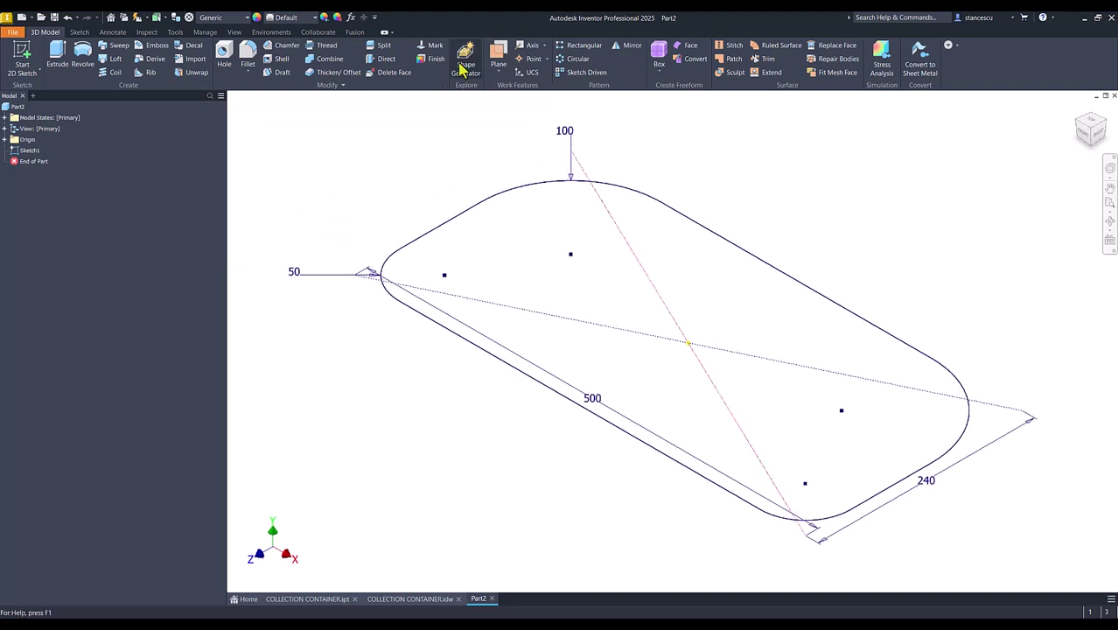
# - Create a work plane offset 500 mm above the XZ plane
pyautogui.click(495, 56)
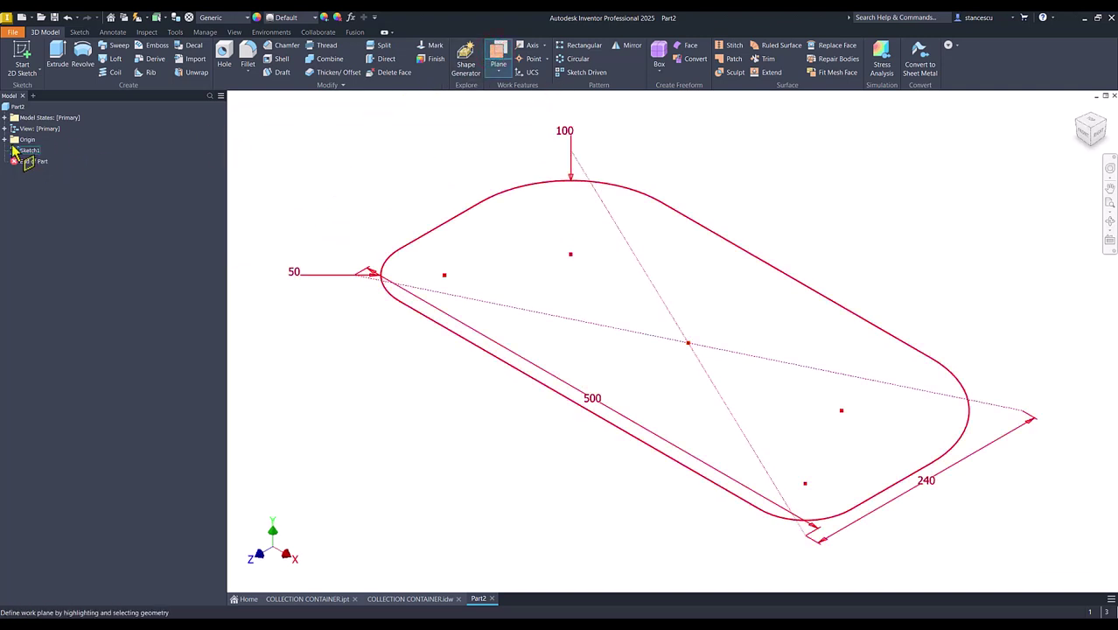
pyautogui.click(5, 139)
pyautogui.click(23, 160)
pyautogui.moveTo(299, 262); pyautogui.dragTo(306, 212)
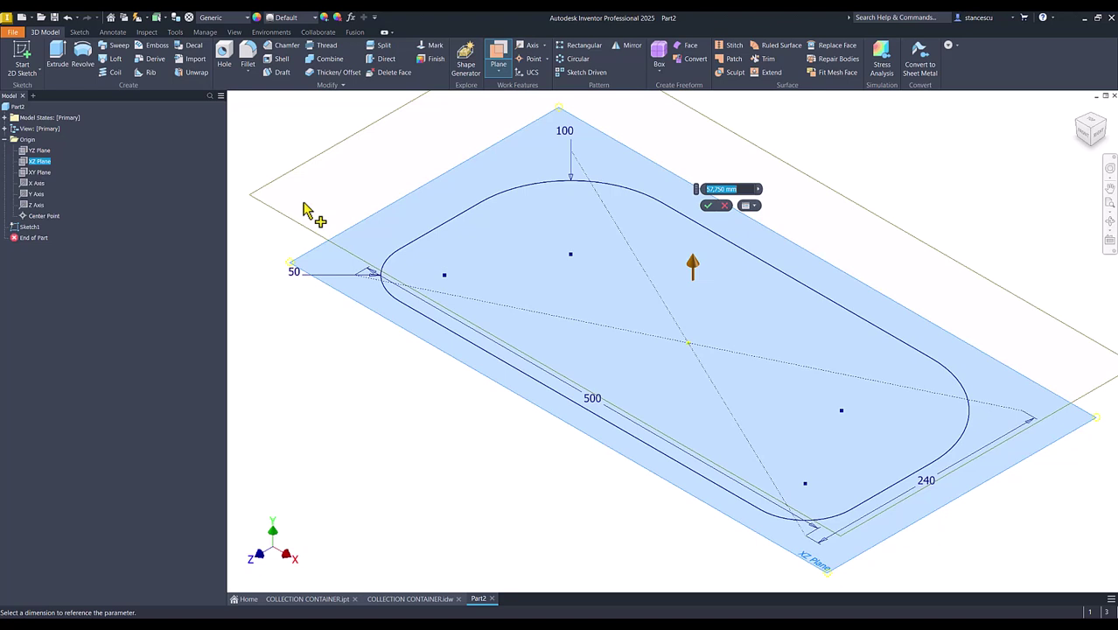
pyautogui.press('Return')
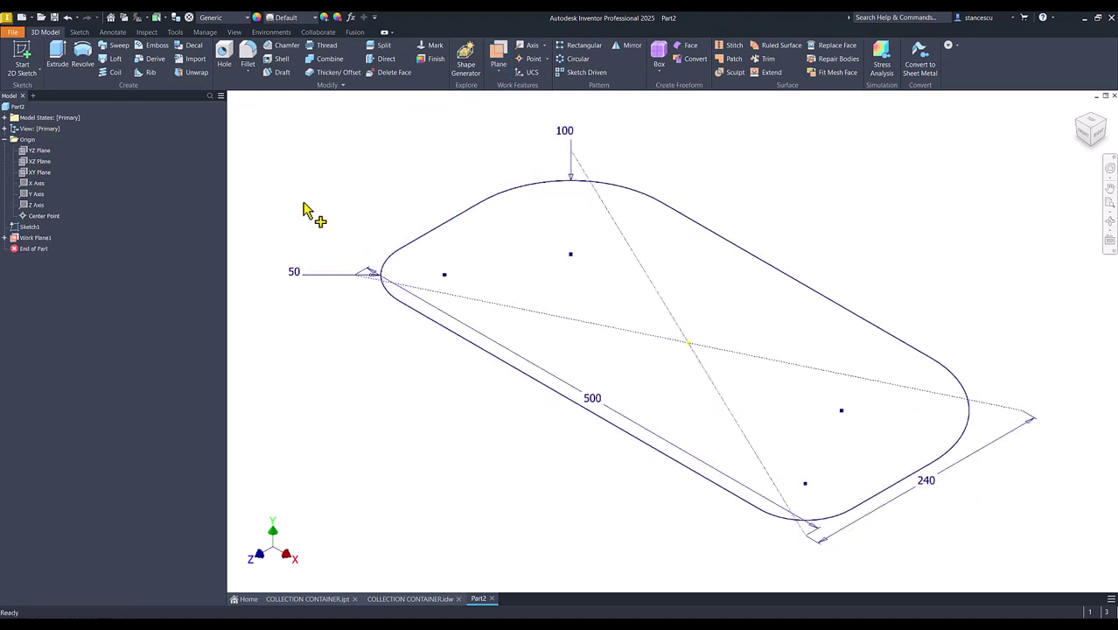
pyautogui.press('Home')
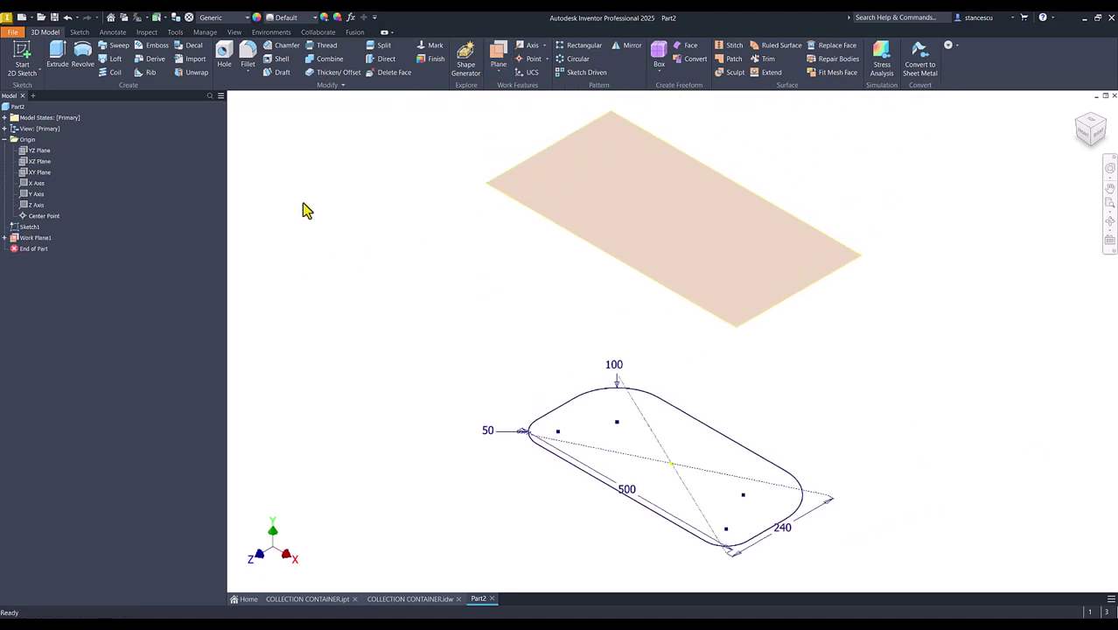
# - Sketch a 240 mm diameter circle centred on the origin on the offset work plane, and finish the sketch
pyautogui.click(682, 296)
pyautogui.click(716, 291)
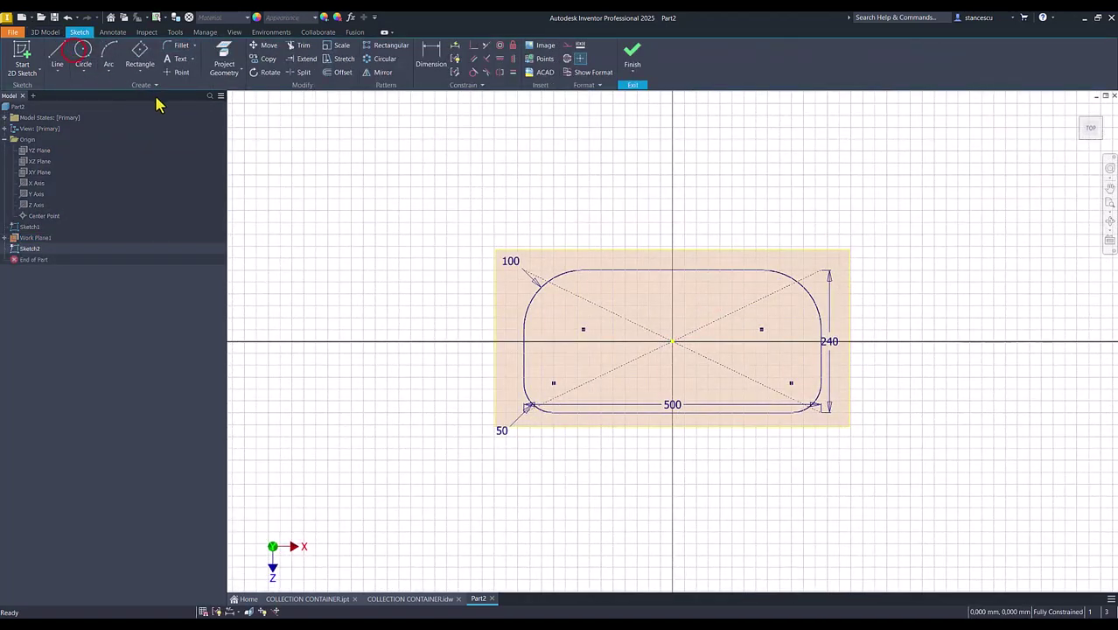
pyautogui.click(84, 51)
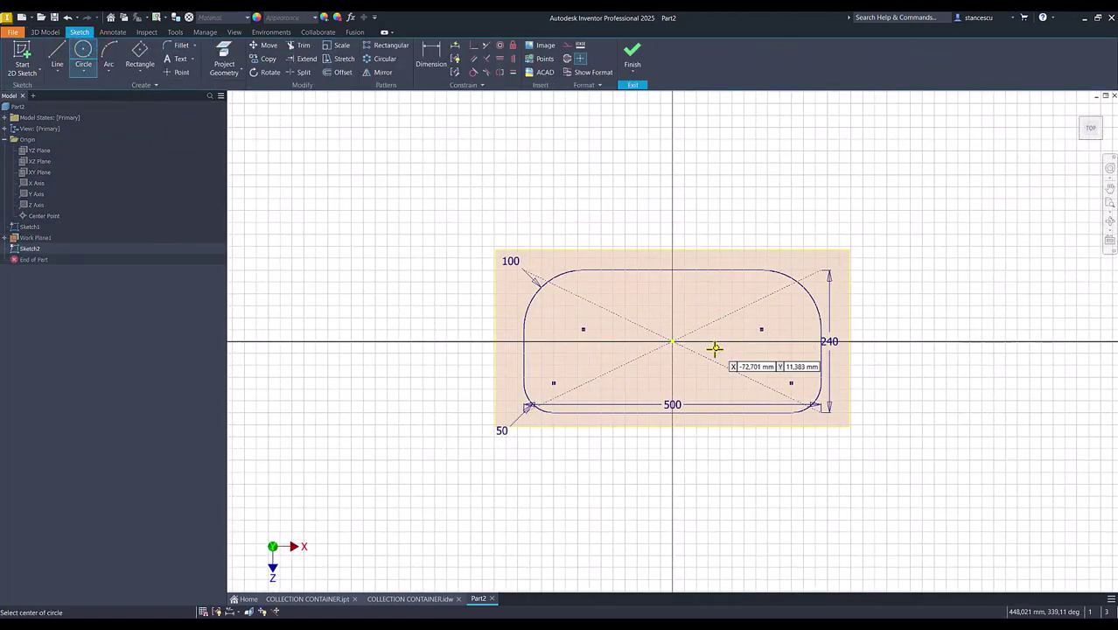
pyautogui.click(672, 341)
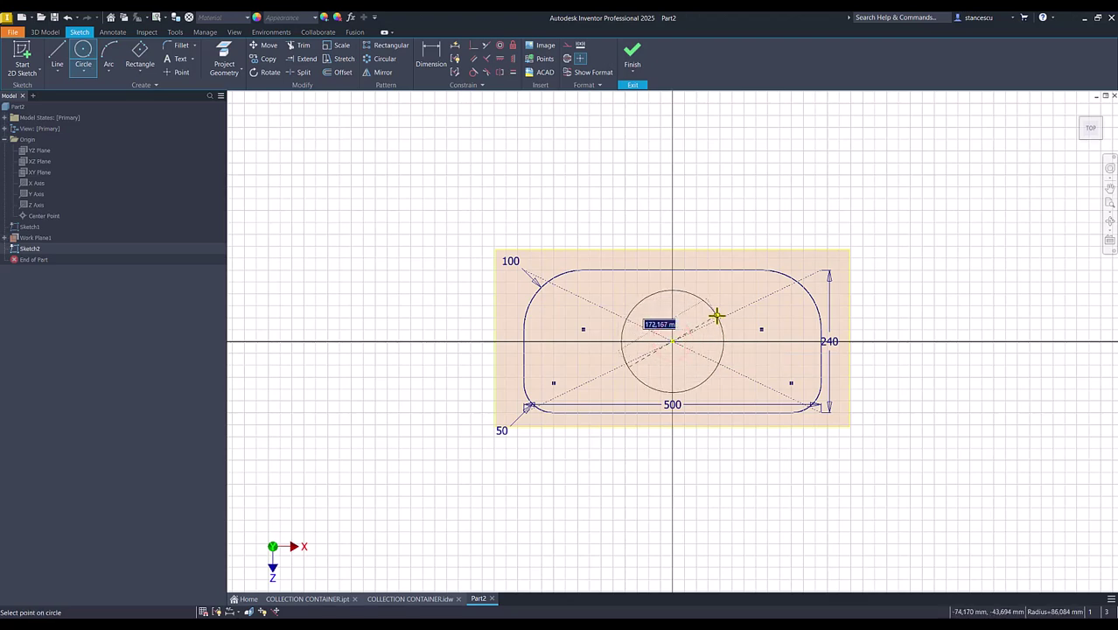
pyautogui.write('240')
pyautogui.press('Return')
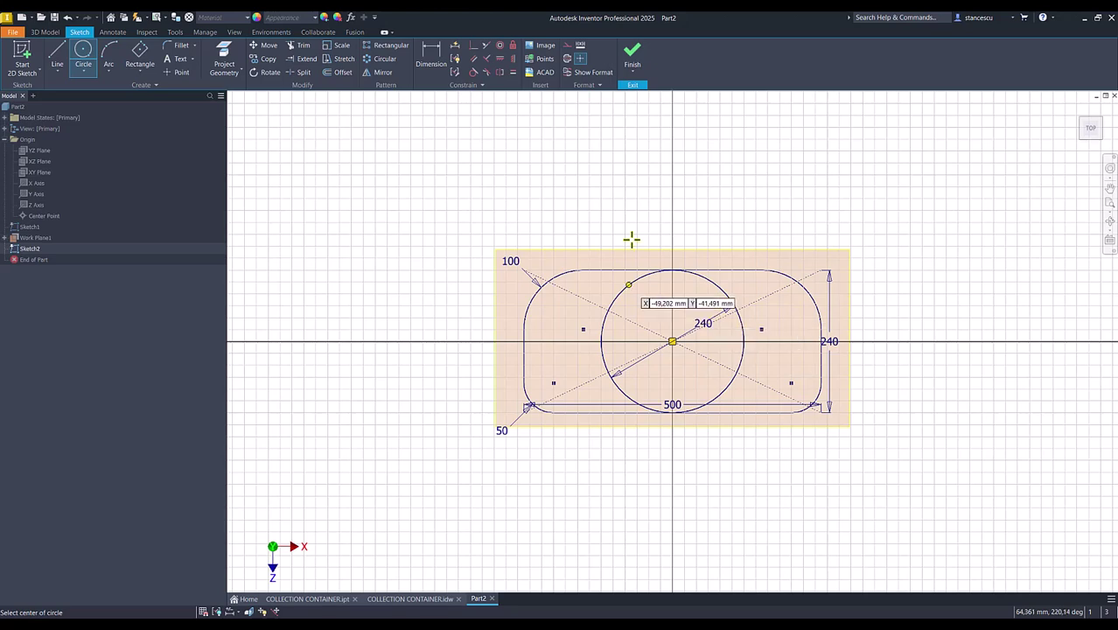
pyautogui.click(635, 63)
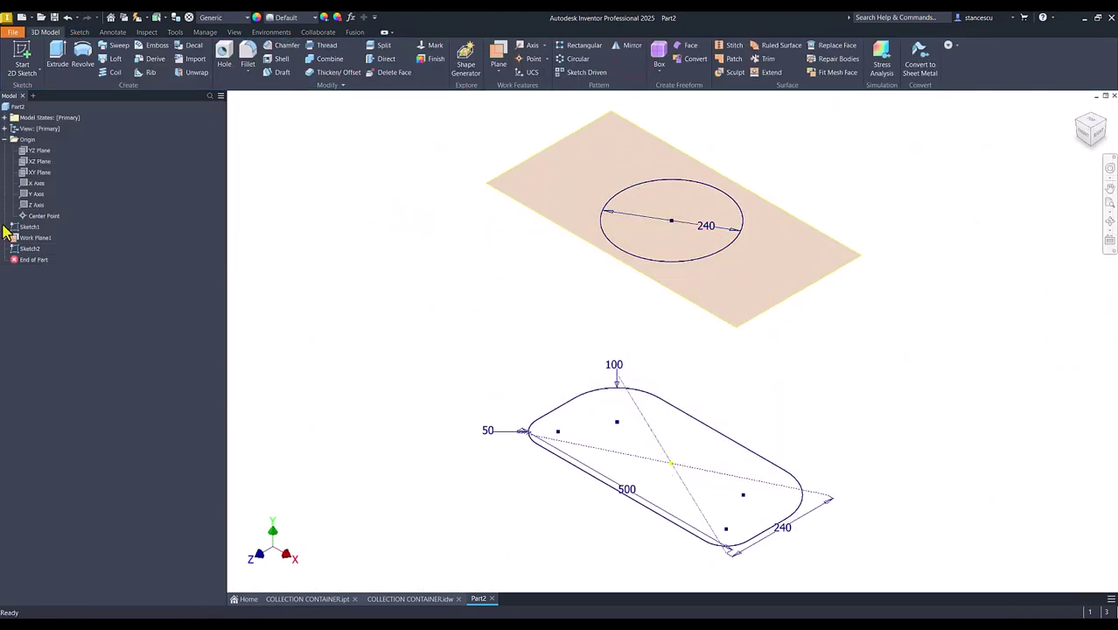
# - Hide the offset work plane and loft a solid from the rounded rectangle to the circle
pyautogui.rightClick(17, 246)
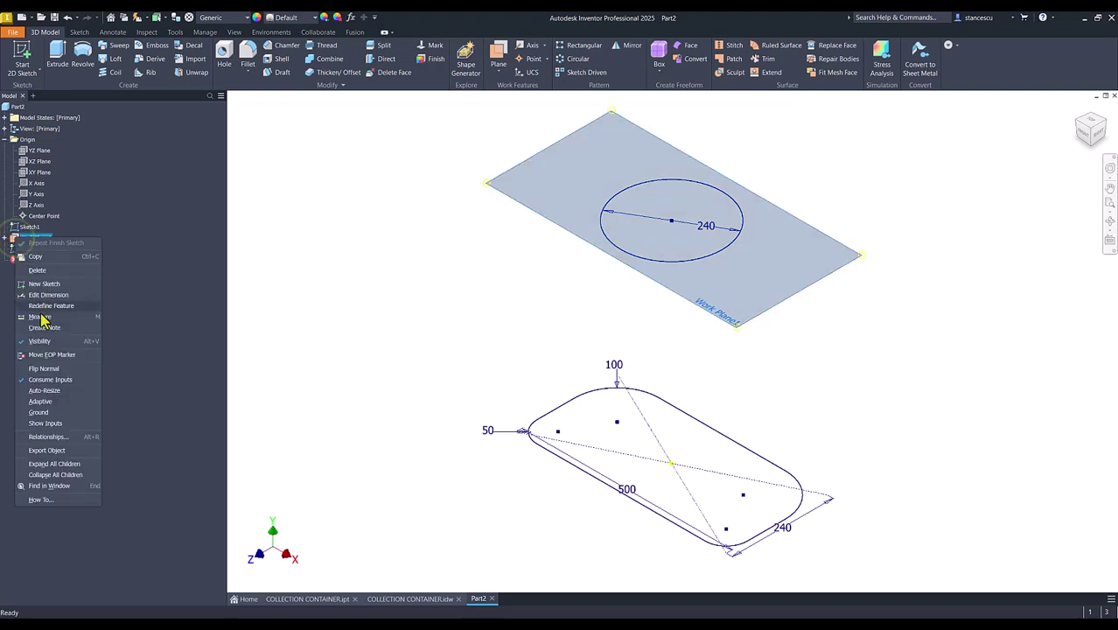
pyautogui.click(37, 342)
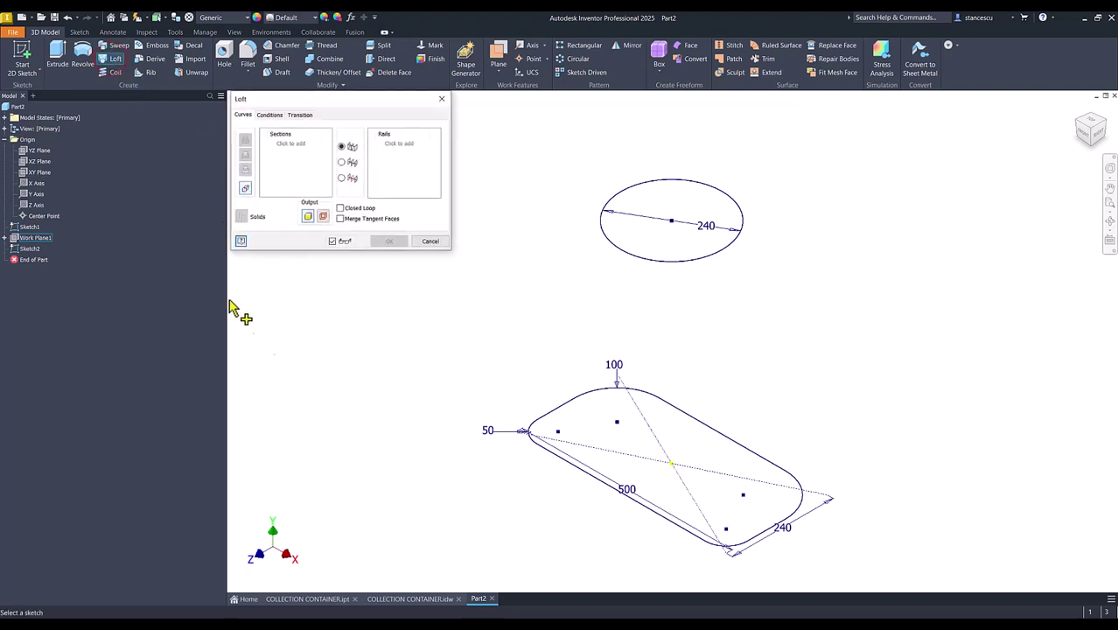
pyautogui.click(579, 398)
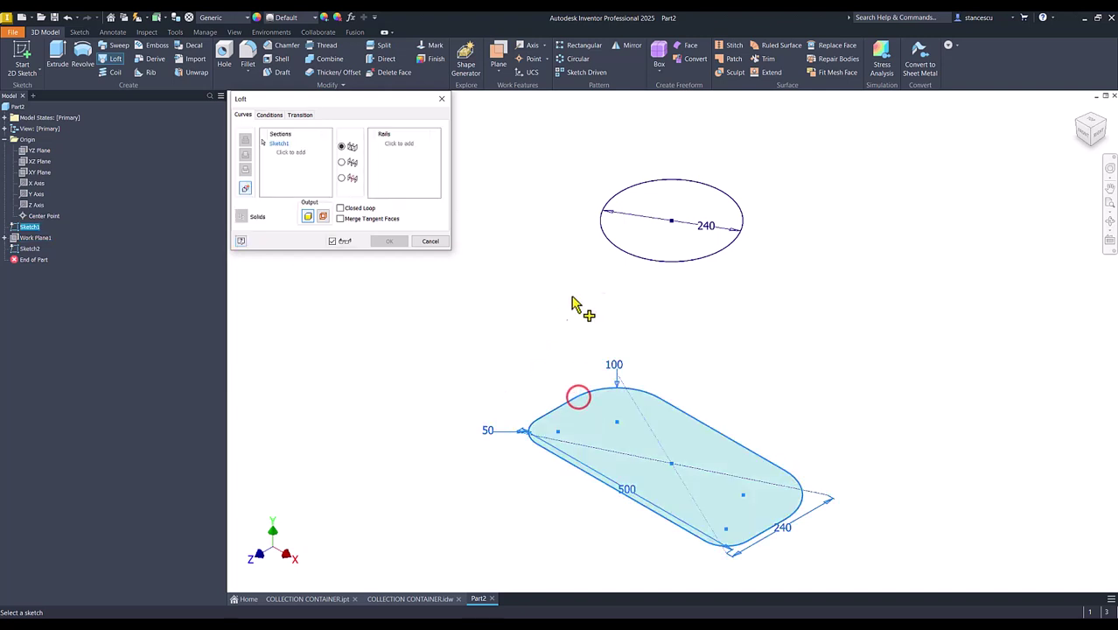
pyautogui.click(620, 249)
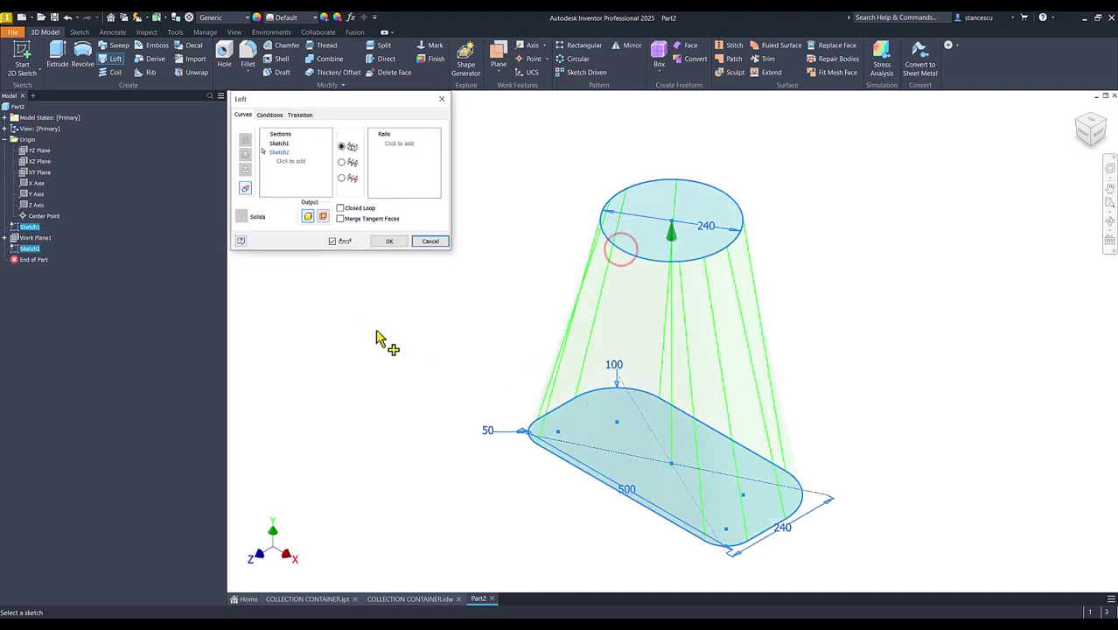
pyautogui.click(389, 242)
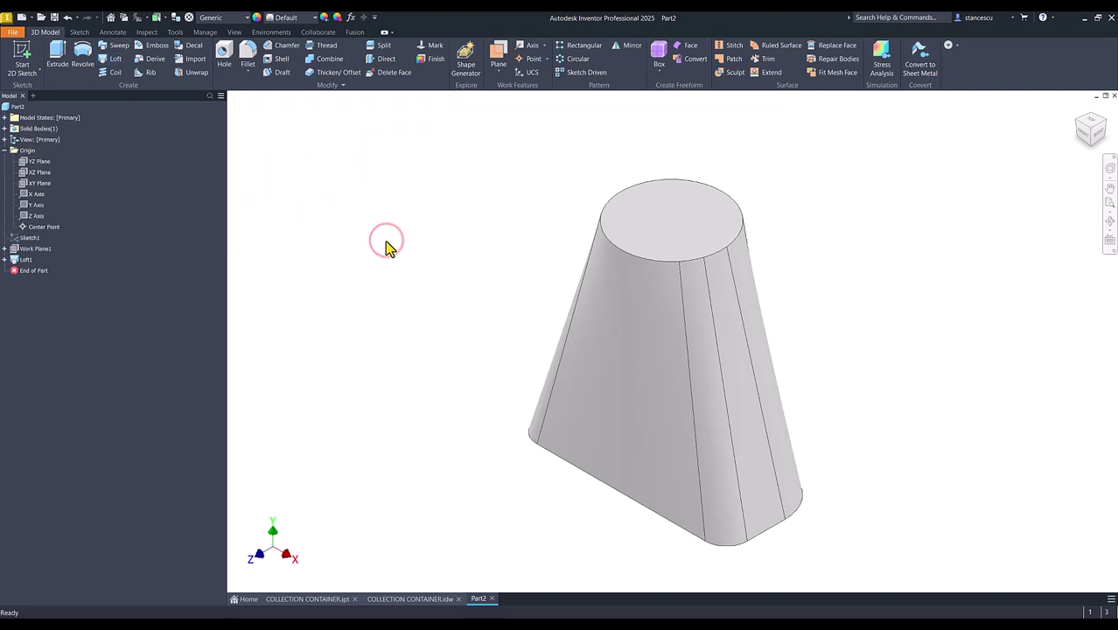
# - Create a work plane offset 250 mm up from the lofted body's bottom face
pyautogui.scroll(-1, 374, 297)
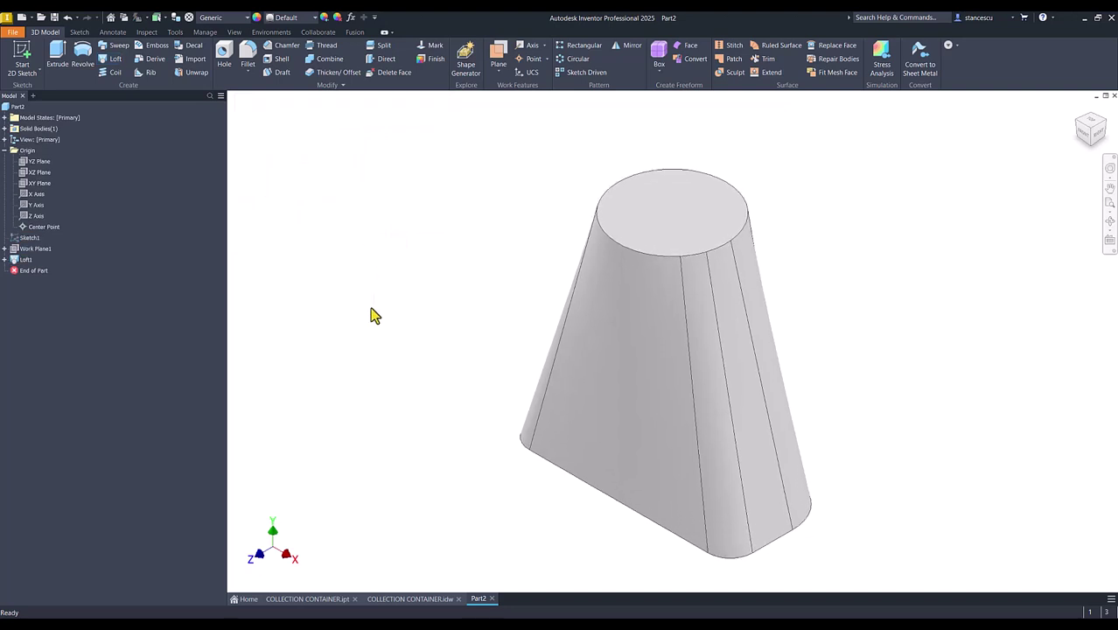
pyautogui.click(497, 58)
pyautogui.keyDown('shift'); pyautogui.moveTo(428, 367); pyautogui.dragTo(569, 506, button='middle'); pyautogui.keyUp('shift')
pyautogui.click(570, 483)
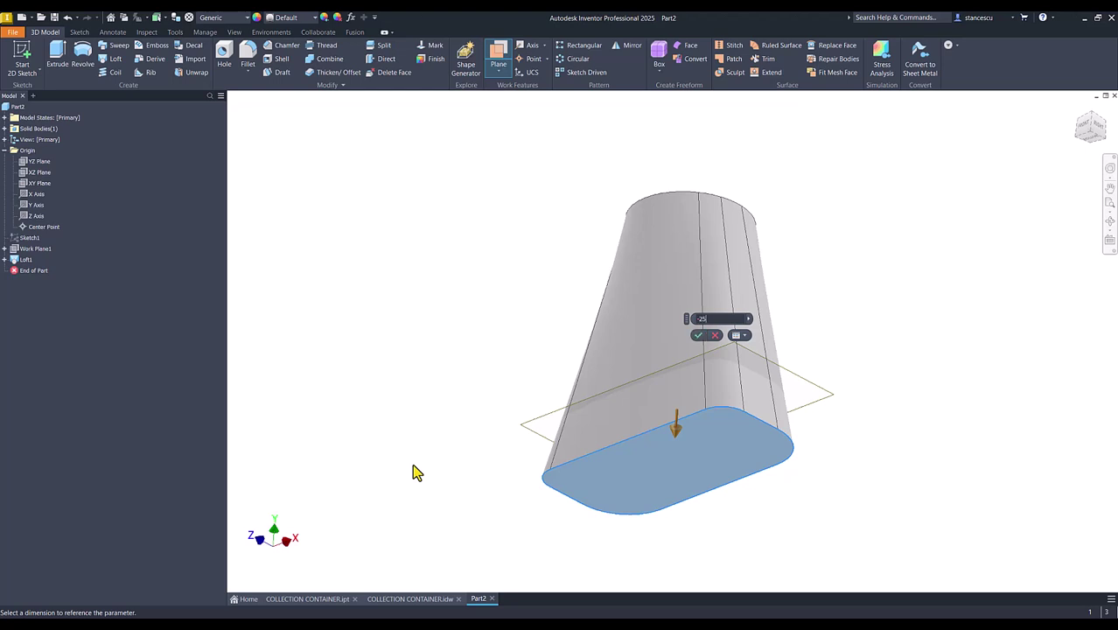
pyautogui.press('Return')
# - On the mid-height work plane, sketch a 290 mm line from the centre at 30° to the horizontal, and finish the sketch
pyautogui.keyDown('shift'); pyautogui.moveTo(416, 472); pyautogui.dragTo(866, 384, button='middle'); pyautogui.keyUp('shift')
pyautogui.click(842, 361)
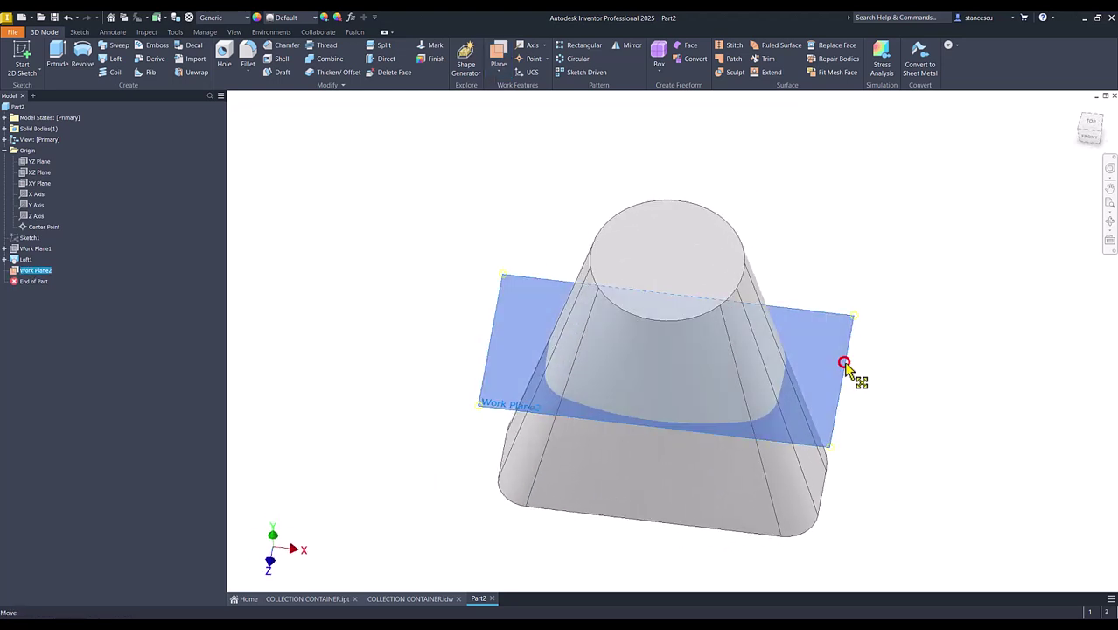
pyautogui.click(874, 360)
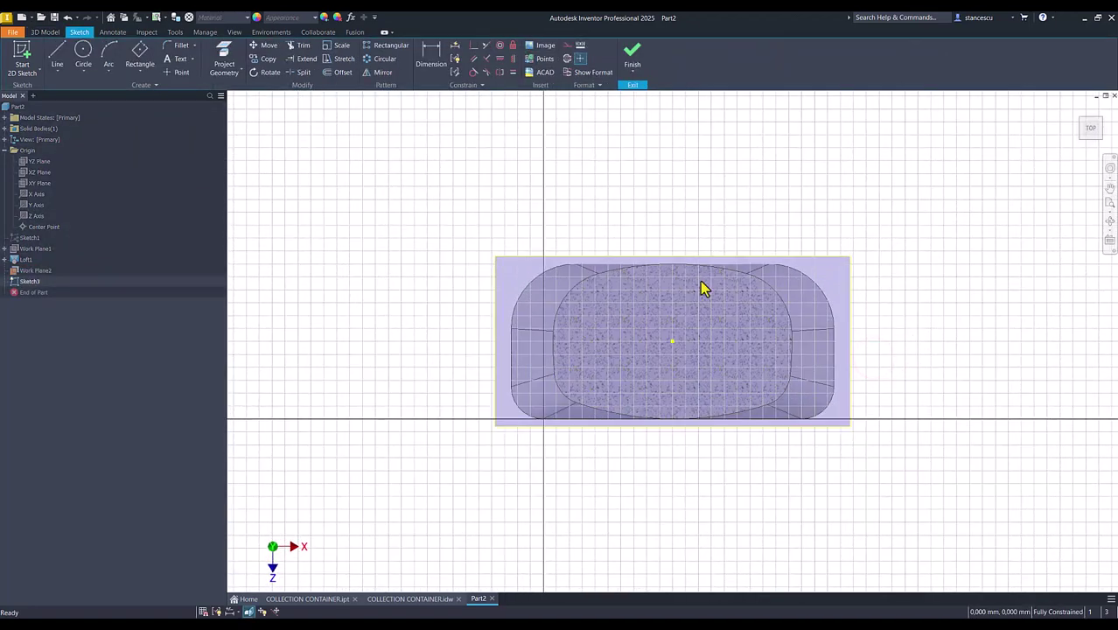
pyautogui.click(58, 59)
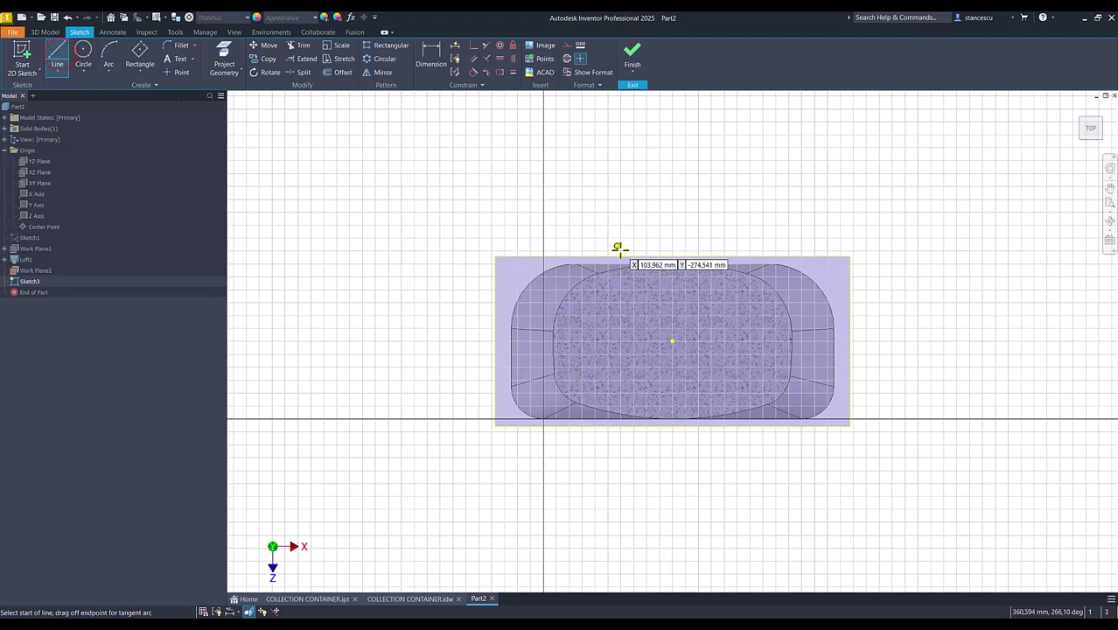
pyautogui.click(672, 340)
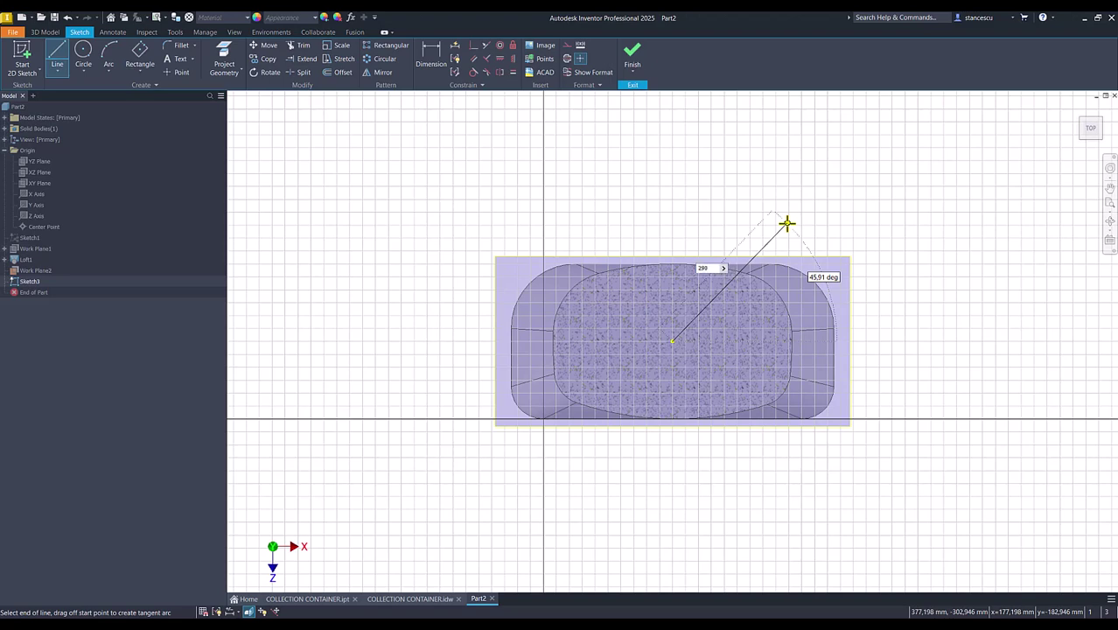
pyautogui.write('290')
pyautogui.press('Tab')
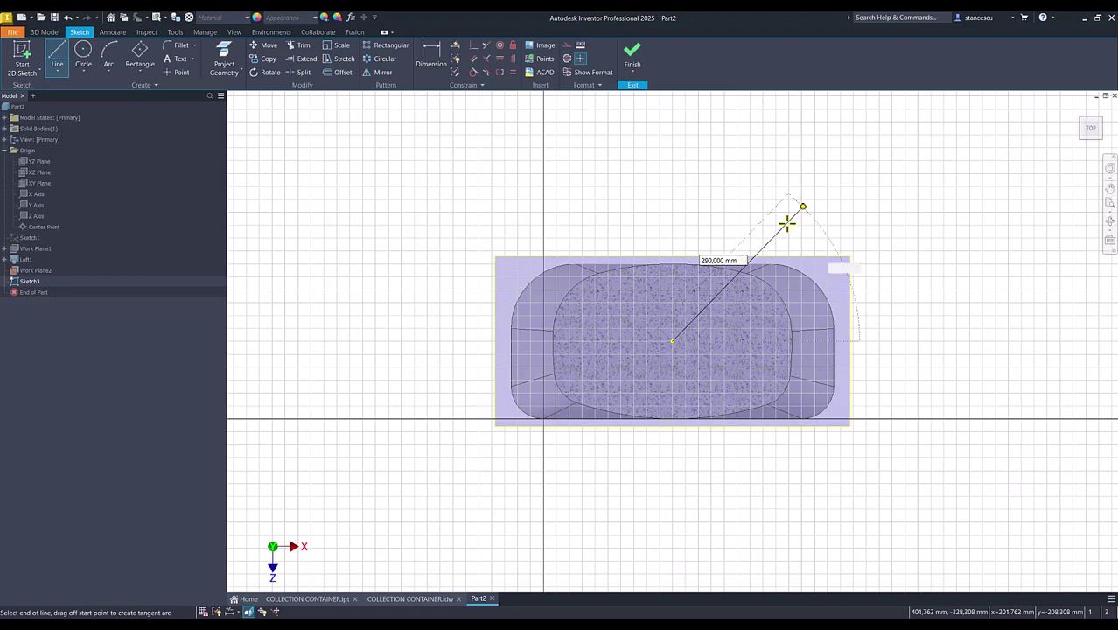
pyautogui.press('Return')
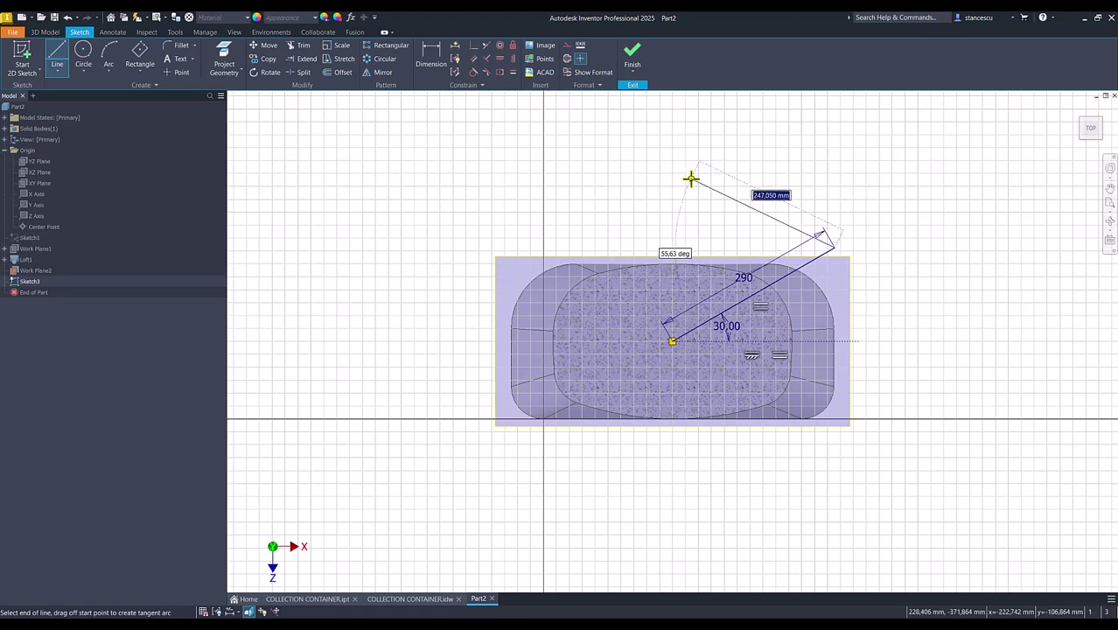
pyautogui.press('Escape')
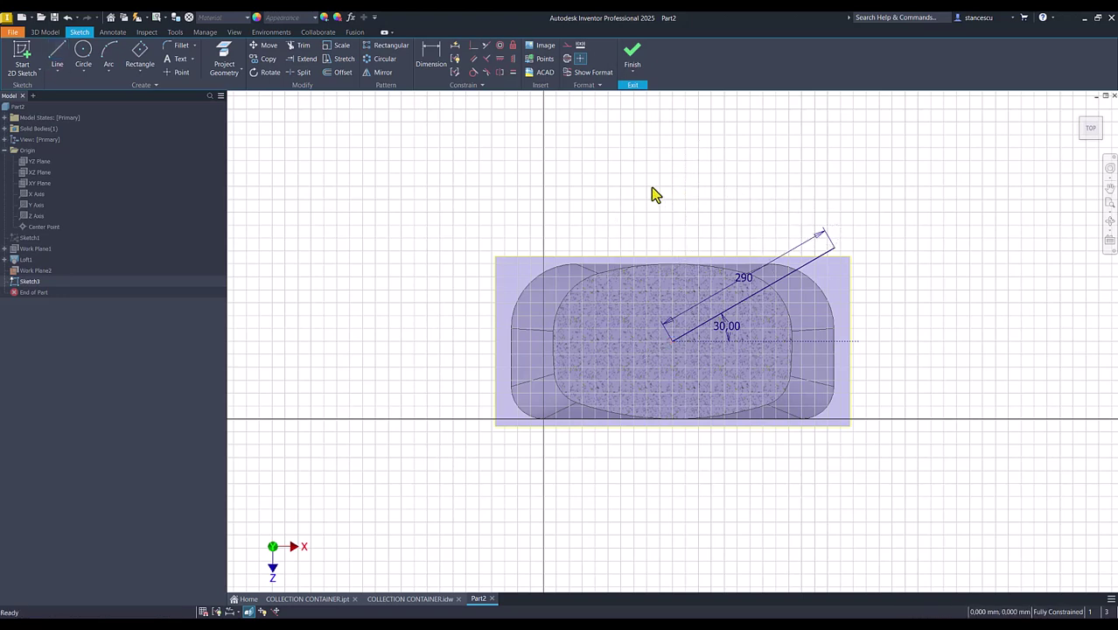
pyautogui.click(630, 56)
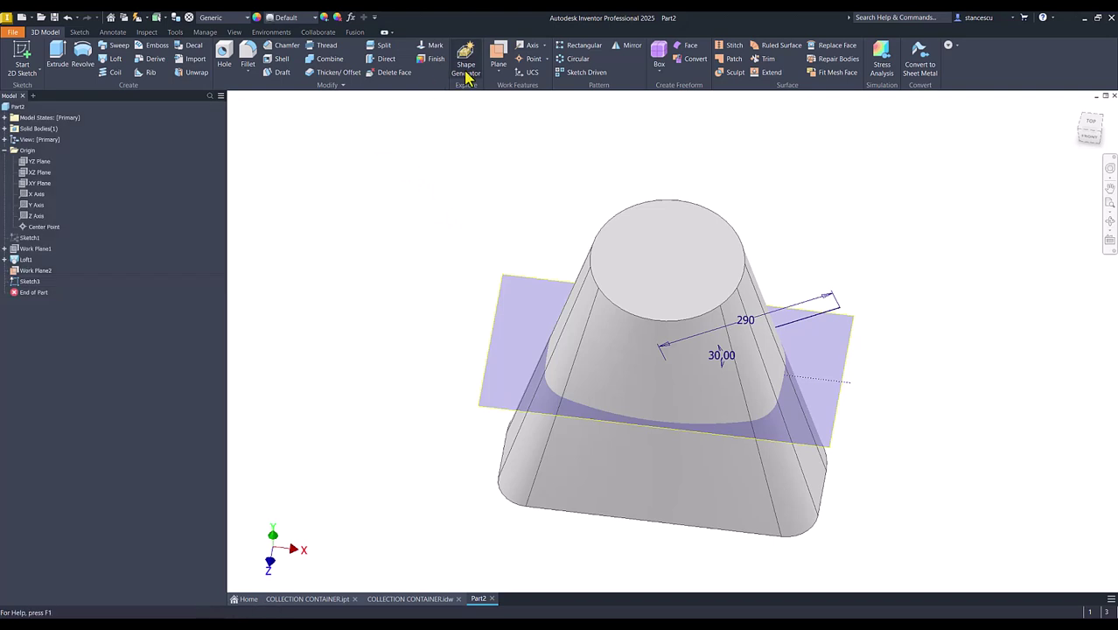
# - Hide the mid-height work plane and create a work plane normal to the 290 mm line at its outer endpoint
pyautogui.rightClick(516, 278)
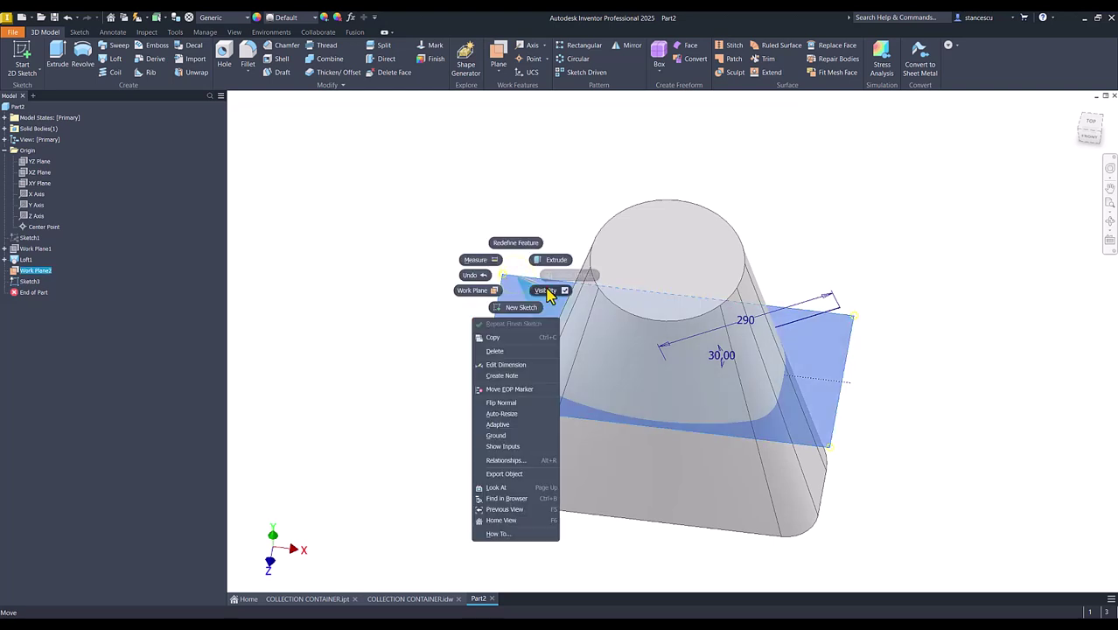
pyautogui.click(546, 291)
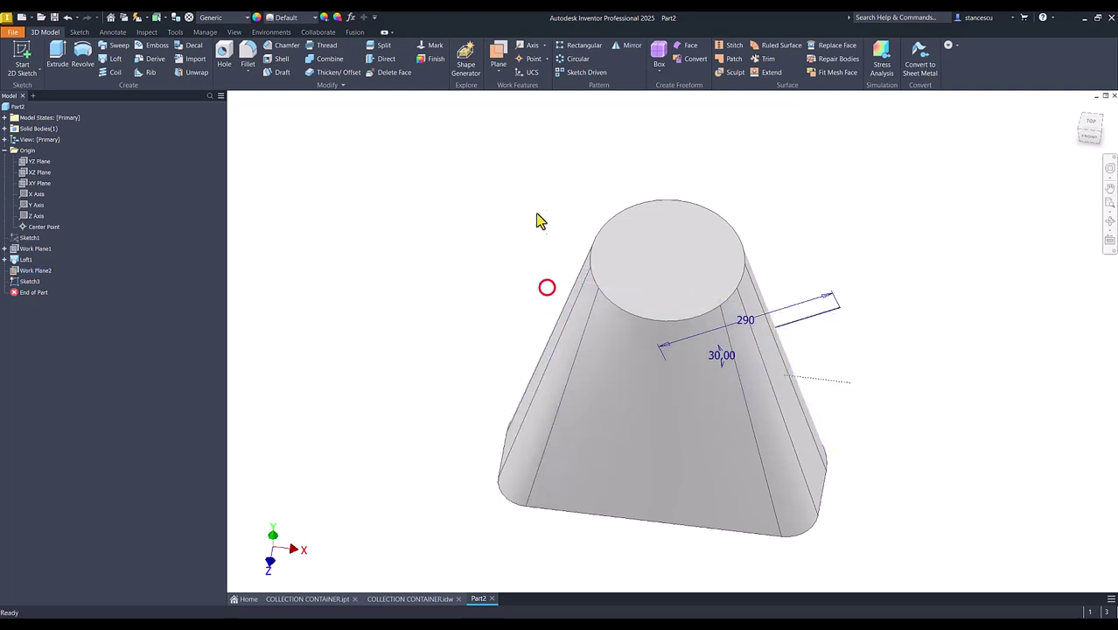
pyautogui.click(500, 55)
pyautogui.moveTo(529, 110)
pyautogui.keyDown('shift'); pyautogui.mouseDown(button='middle')
pyautogui.moveTo(798, 195)
pyautogui.moveTo(856, 270)
pyautogui.moveTo(807, 361)
pyautogui.mouseUp(button='middle'); pyautogui.keyUp('shift')
pyautogui.click(806, 362)
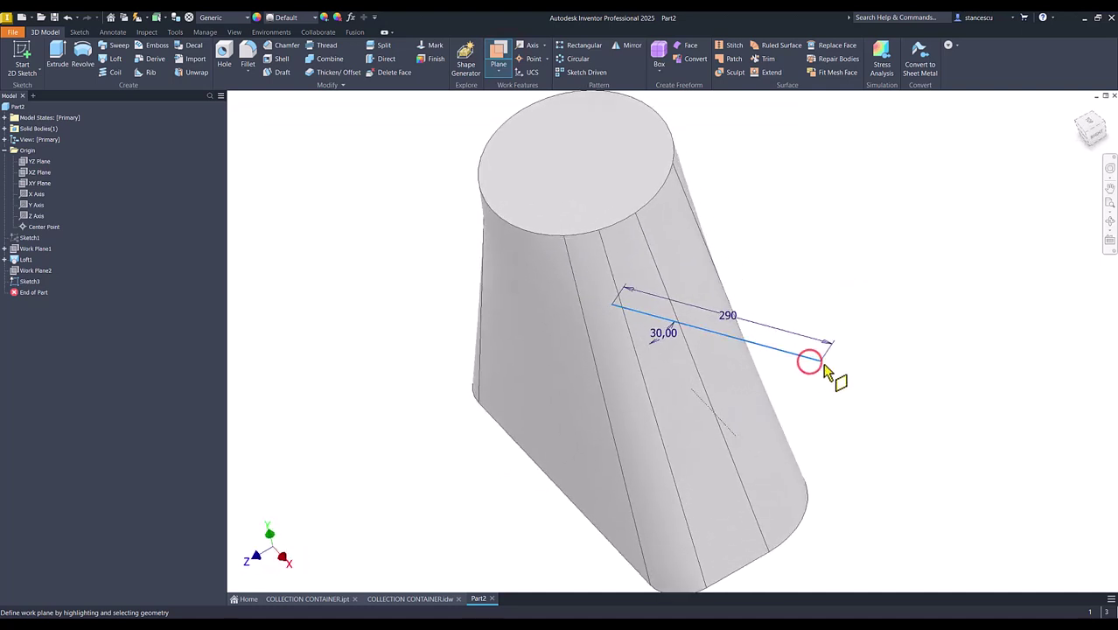
pyautogui.click(822, 363)
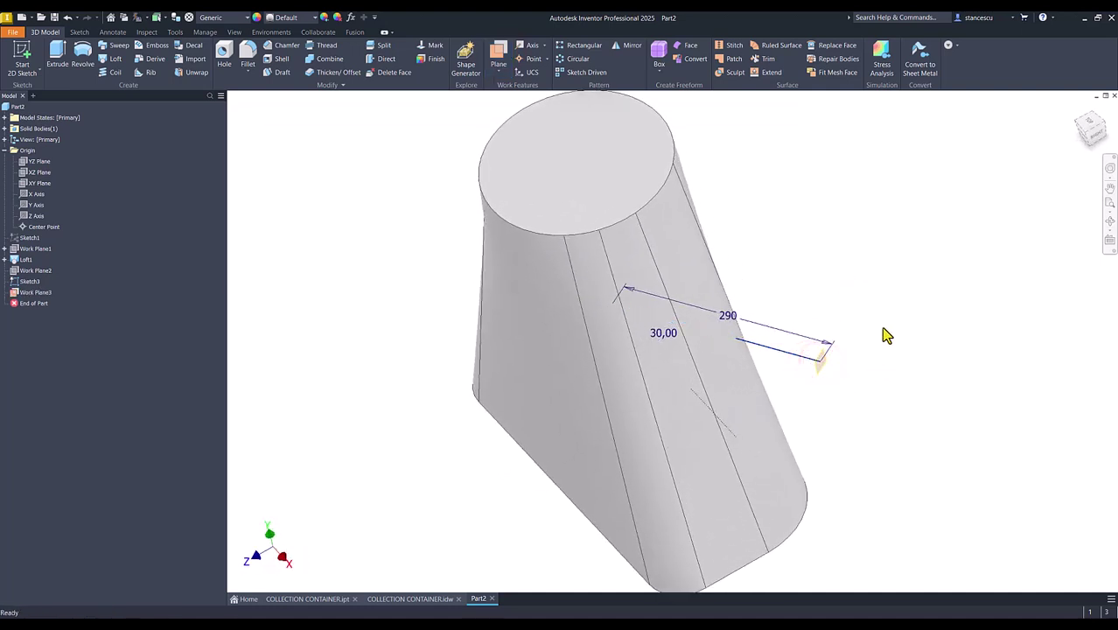
# - Start a sketch on the work plane at the line's outer end and project the 290 mm line into it
pyautogui.keyDown('shift'); pyautogui.moveTo(883, 342); pyautogui.dragTo(879, 286, button='middle'); pyautogui.keyUp('shift')
pyautogui.scroll(6, 879, 286)
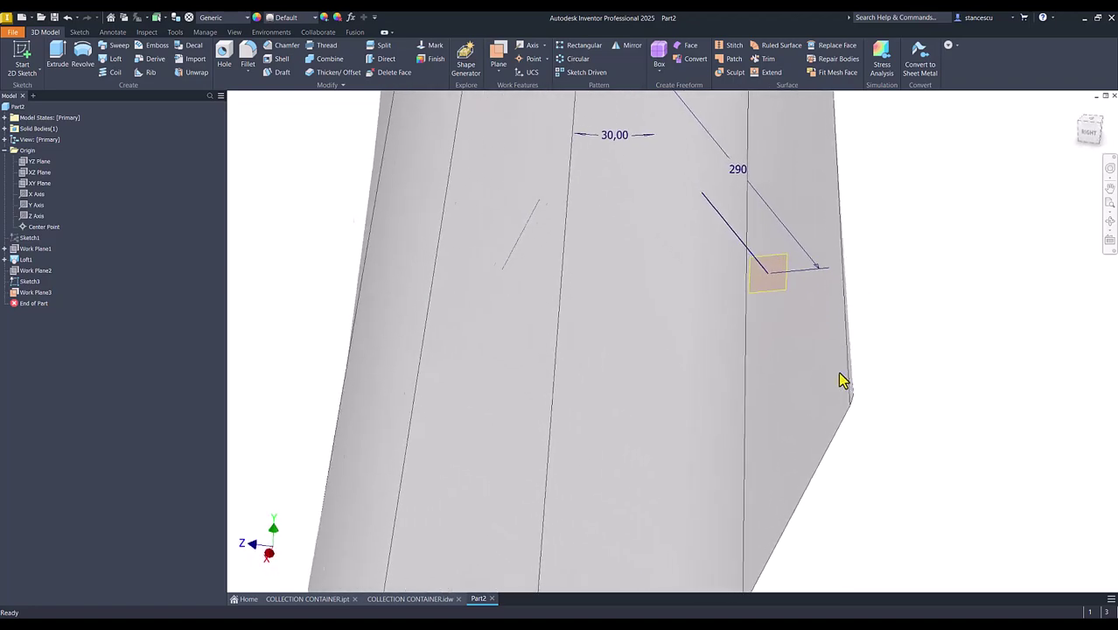
pyautogui.click(763, 279)
pyautogui.click(763, 275)
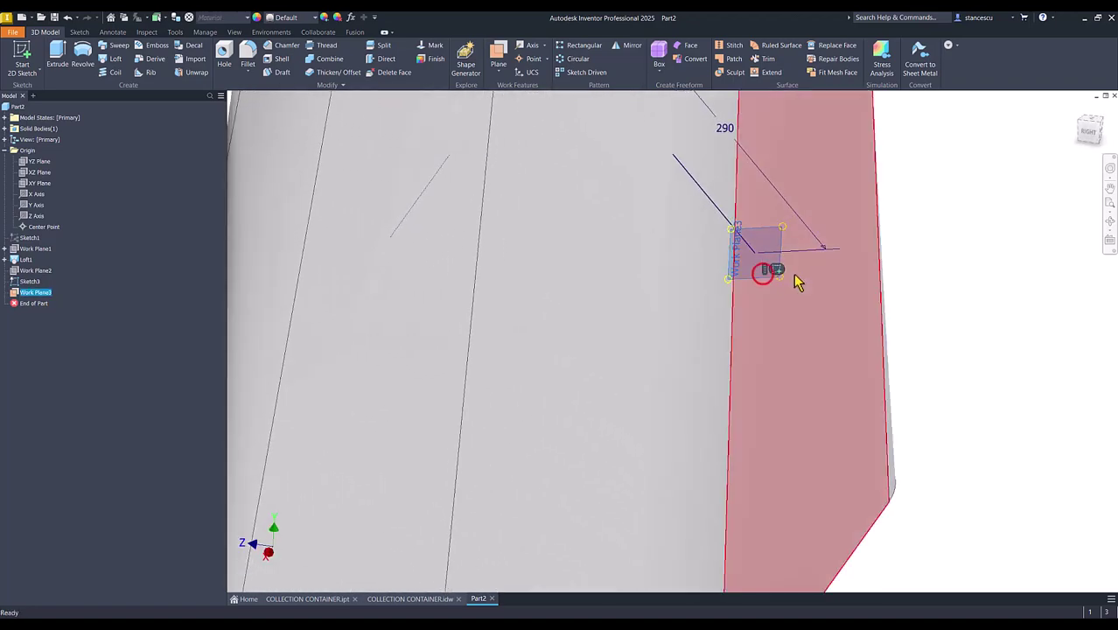
pyautogui.click(774, 272)
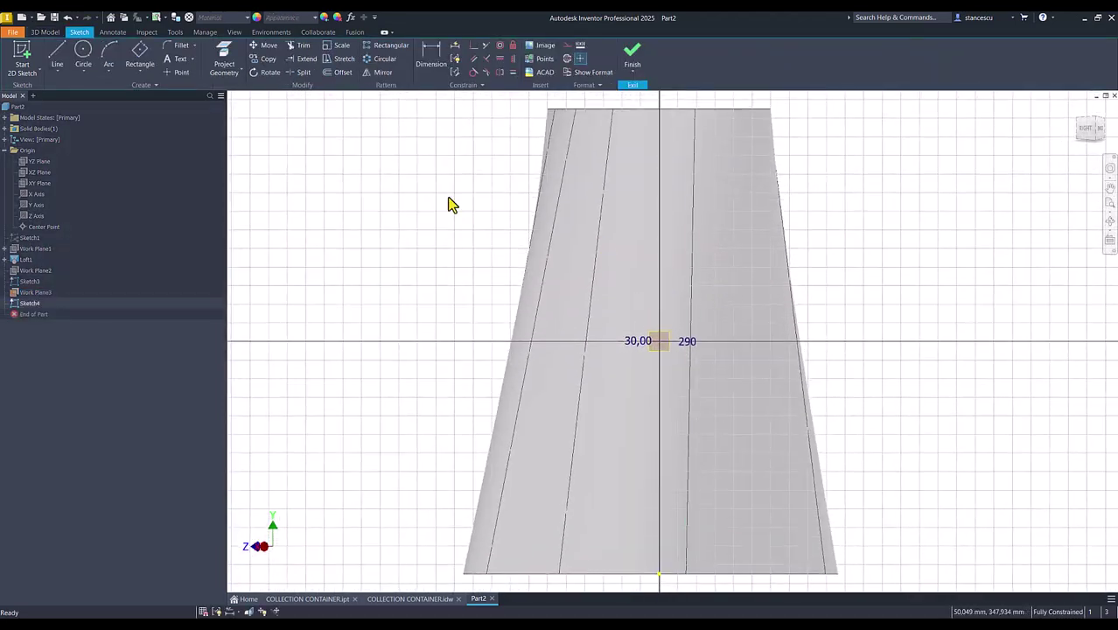
pyautogui.click(83, 50)
pyautogui.moveTo(679, 362)
pyautogui.keyDown('shift'); pyautogui.mouseDown(button='middle')
pyautogui.moveTo(712, 367)
pyautogui.moveTo(685, 396)
pyautogui.mouseUp(button='middle'); pyautogui.keyUp('shift')
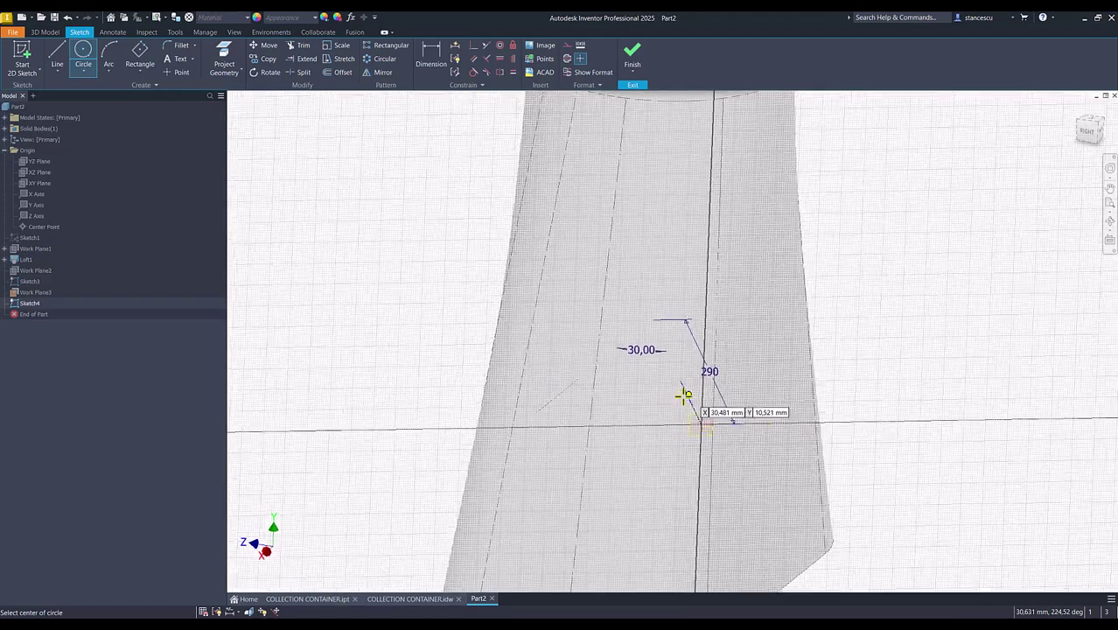
pyautogui.click(223, 58)
pyautogui.click(694, 402)
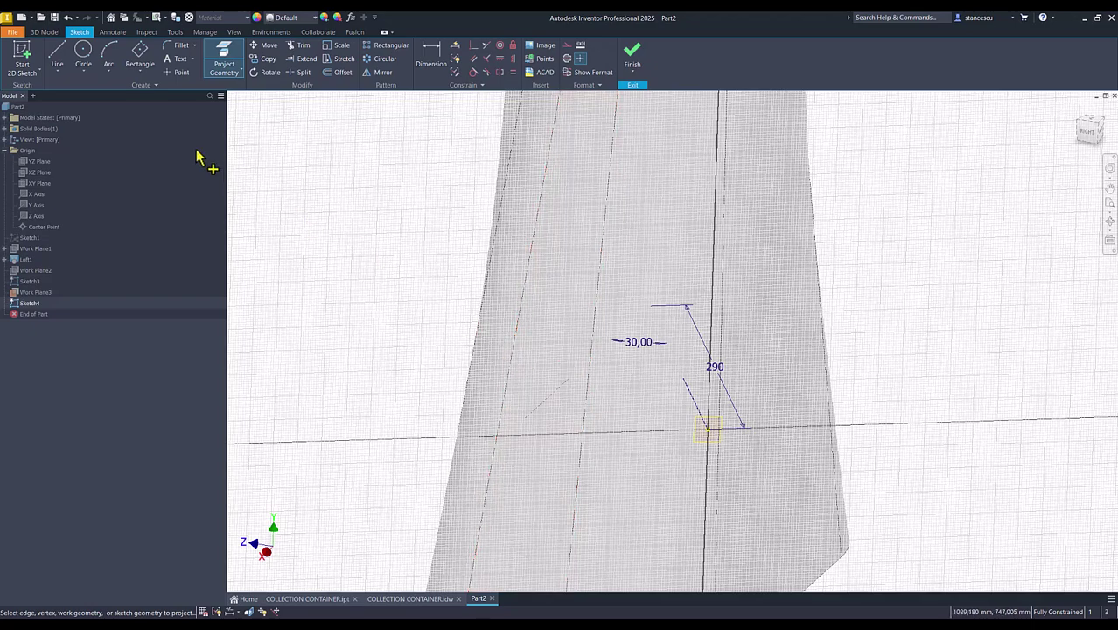
# - Sketch a 100 mm diameter circle centred on the line's outer endpoint, and finish the sketch
pyautogui.click(83, 52)
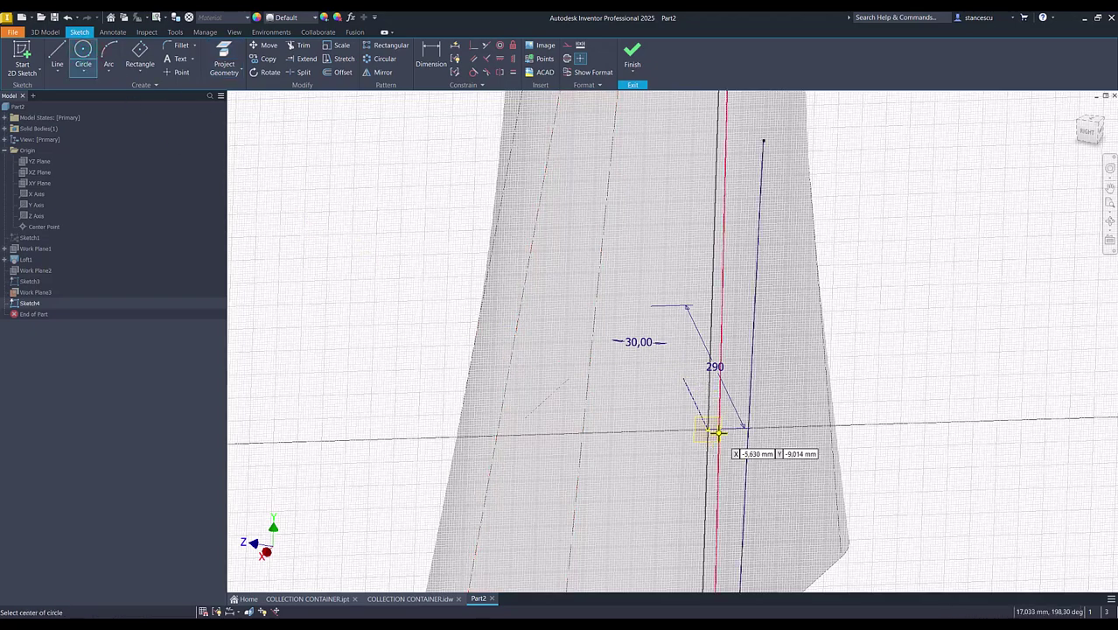
pyautogui.click(708, 427)
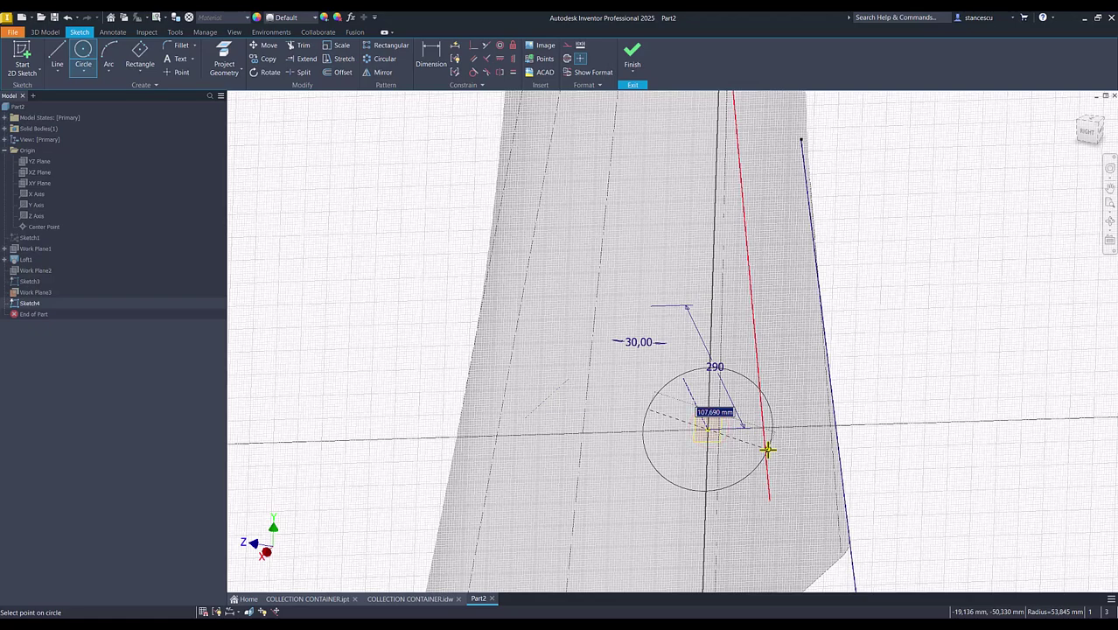
pyautogui.write('100')
pyautogui.press('Return')
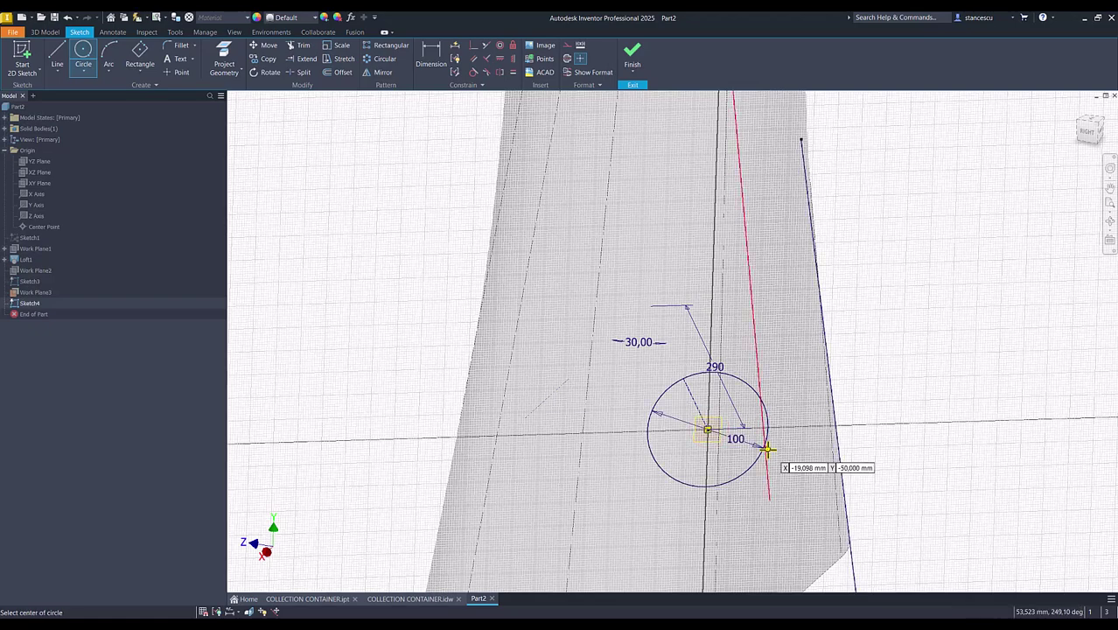
pyautogui.click(632, 72)
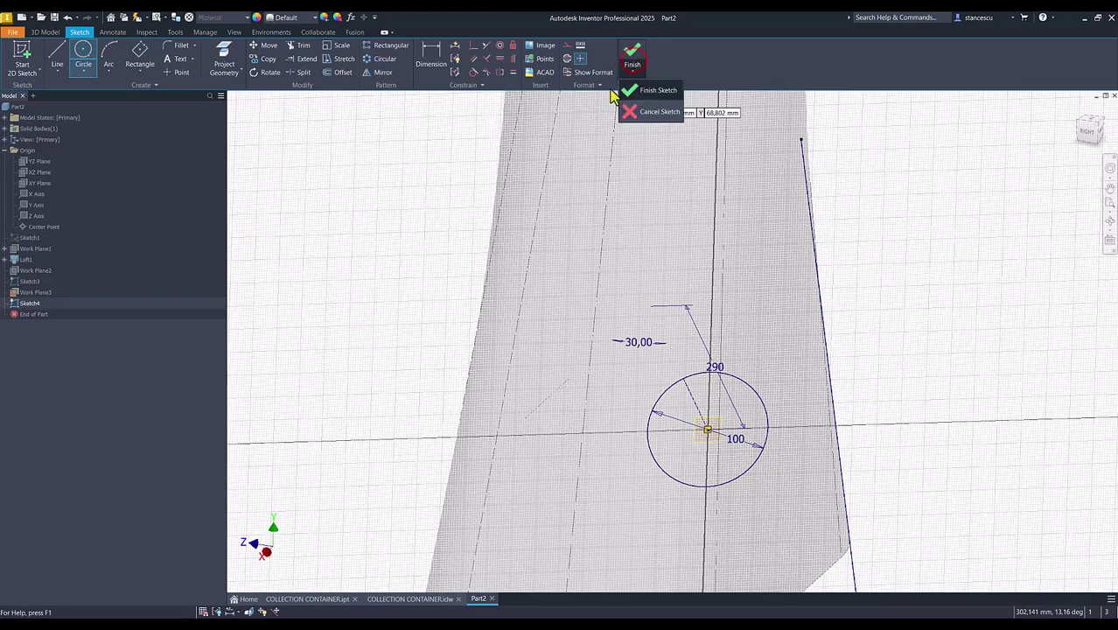
pyautogui.click(647, 91)
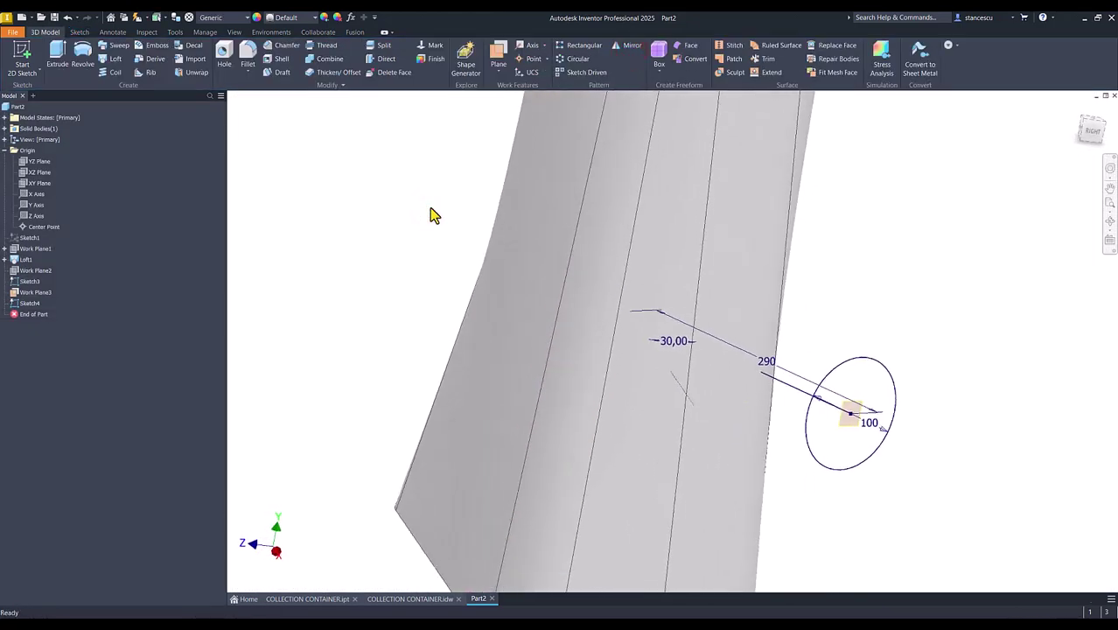
# - Extrude the 100 mm circle to the next face so it joins the lofted body as a side pipe
pyautogui.click(57, 54)
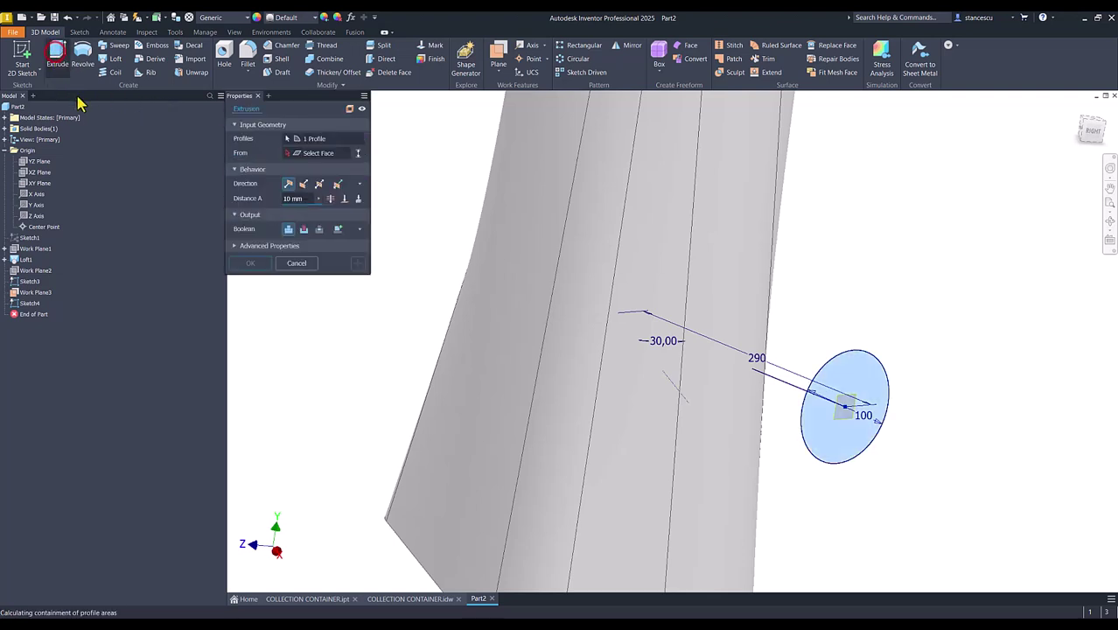
pyautogui.click(358, 200)
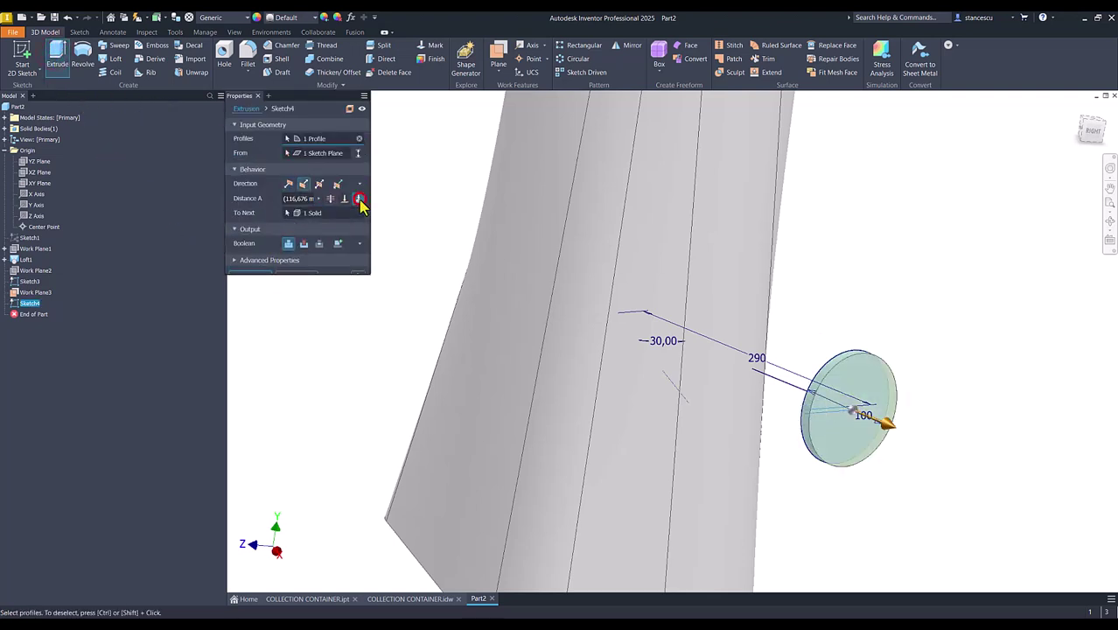
pyautogui.click(252, 278)
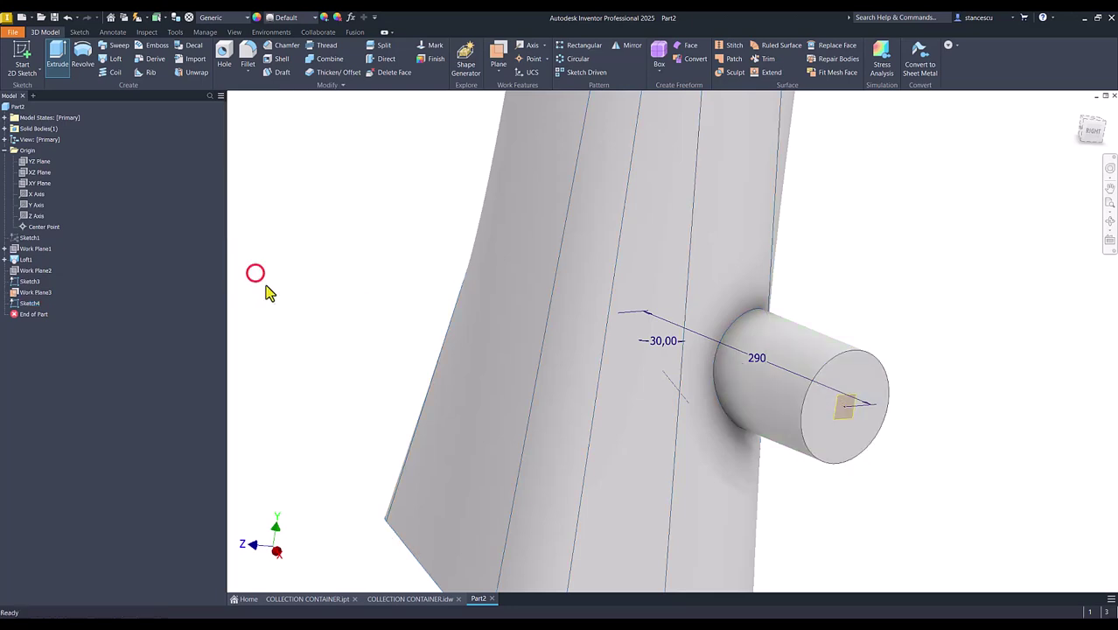
# - Check the fillet radius in the drawing, and fillet the junction between the pipe and the lofted body with a 10 mm radius
pyautogui.click(405, 602)
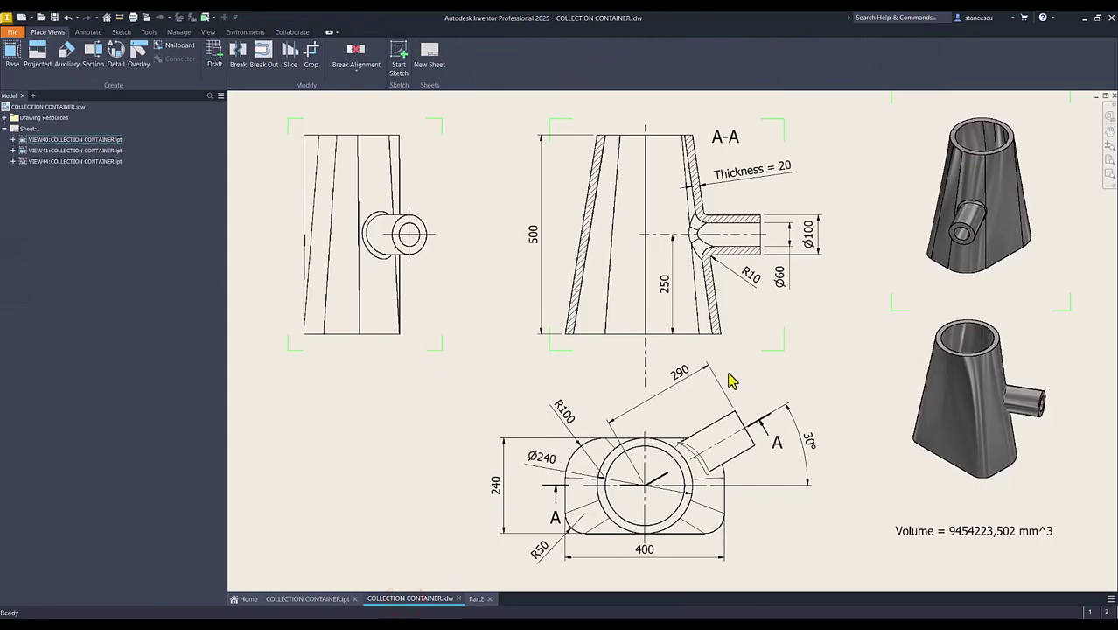
pyautogui.click(476, 598)
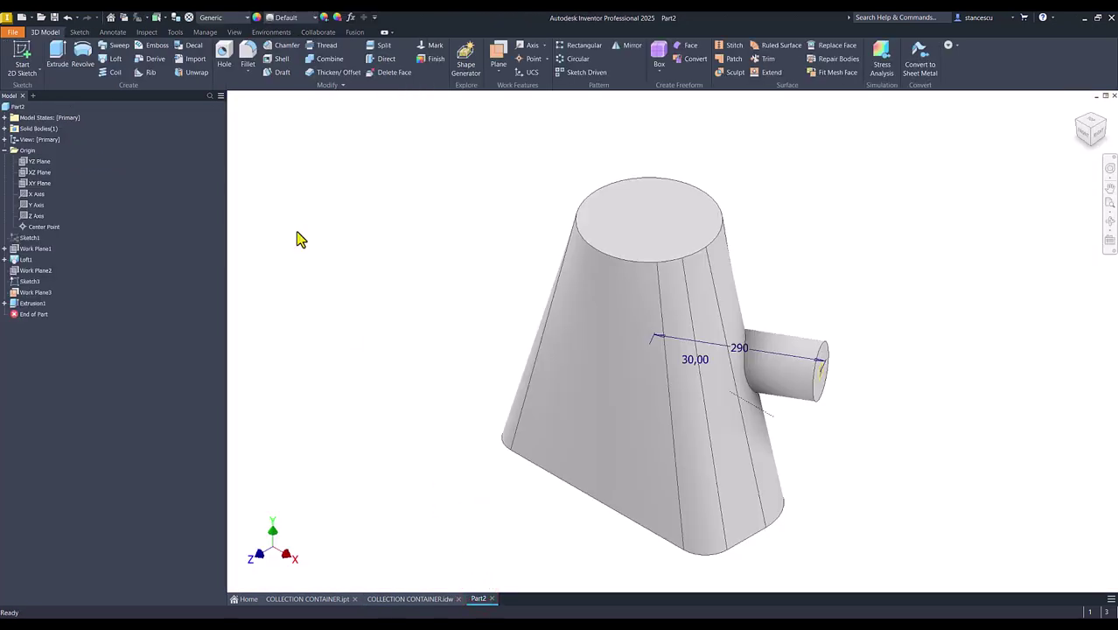
pyautogui.click(757, 379)
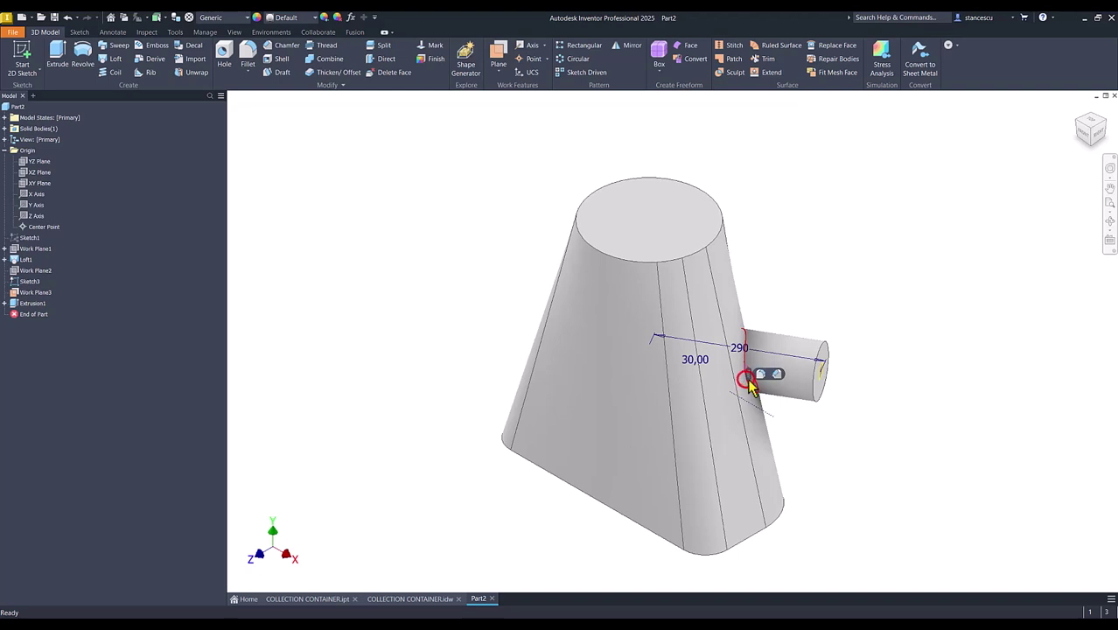
pyautogui.write('f')
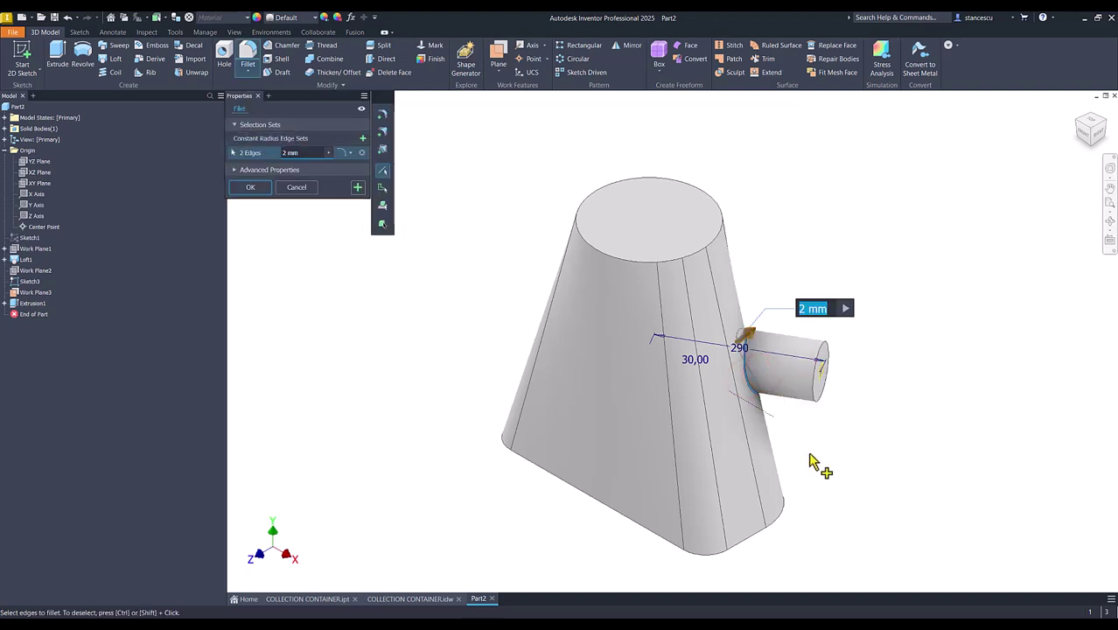
pyautogui.write('3')
pyautogui.press('Return')
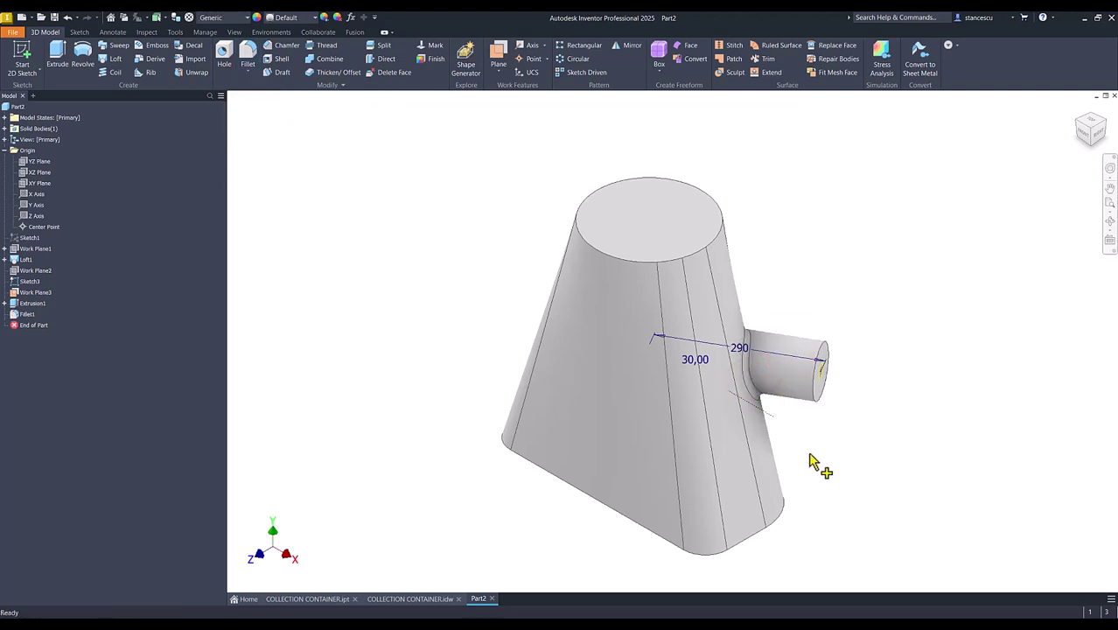
# - Hide the pipe's 290 mm guide line sketch and the work plane at the pipe's outer end
pyautogui.click(15, 283)
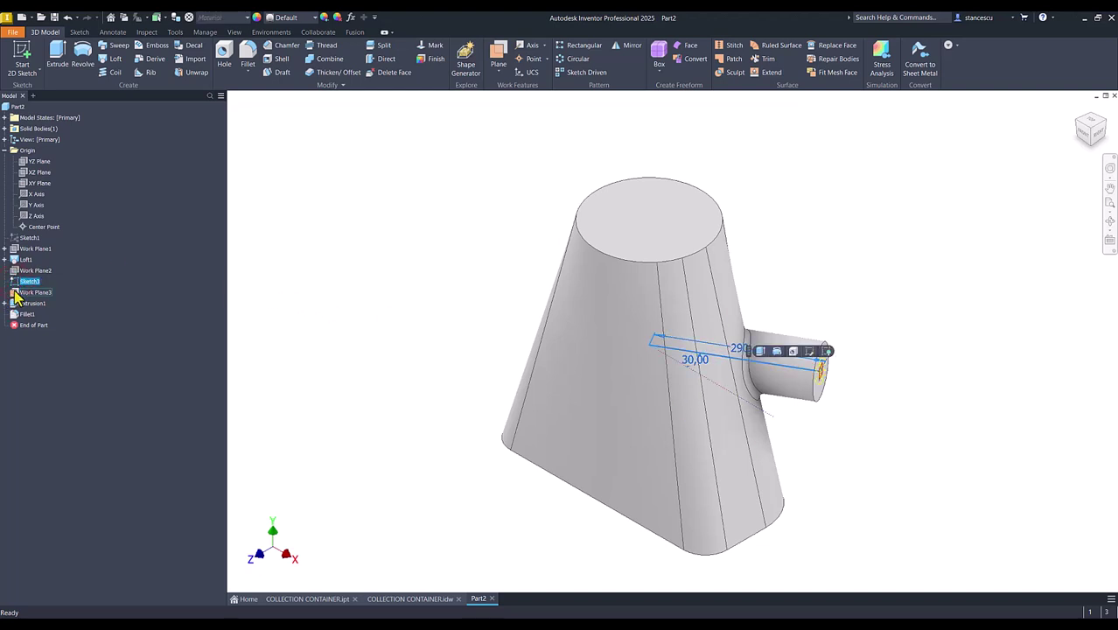
pyautogui.keyDown('ctrl'); pyautogui.click(14, 292); pyautogui.keyUp('ctrl')
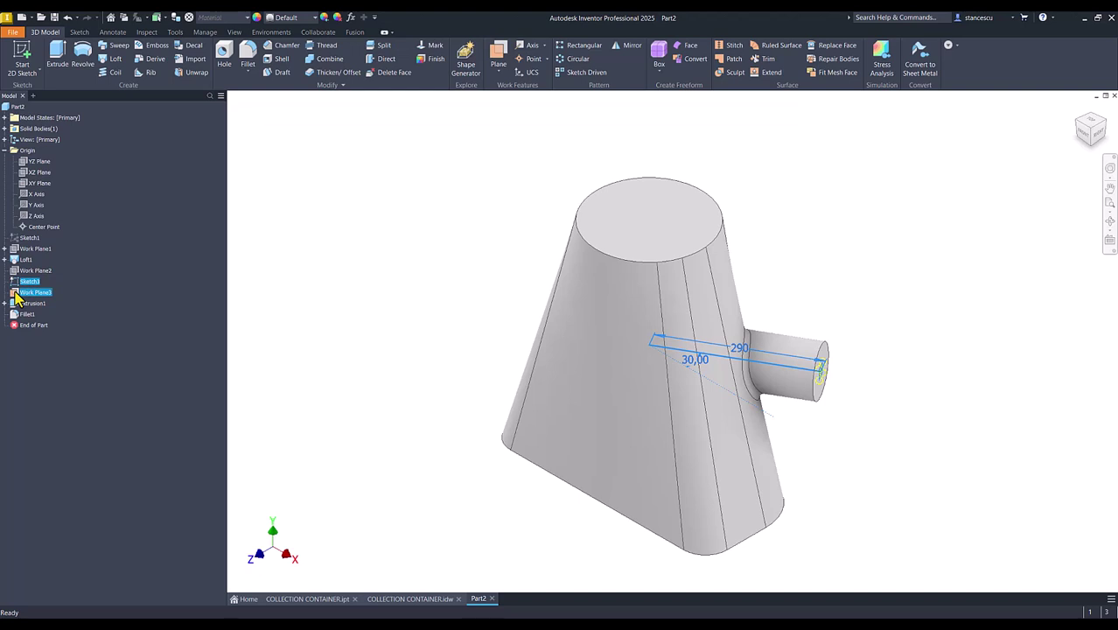
pyautogui.rightClick(14, 296)
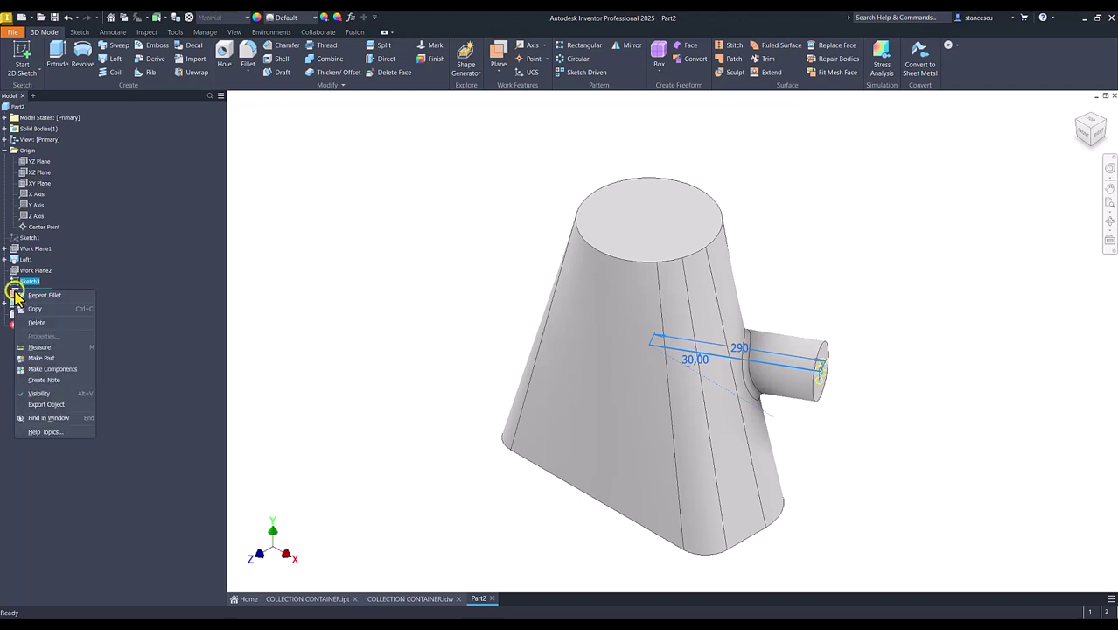
pyautogui.click(38, 395)
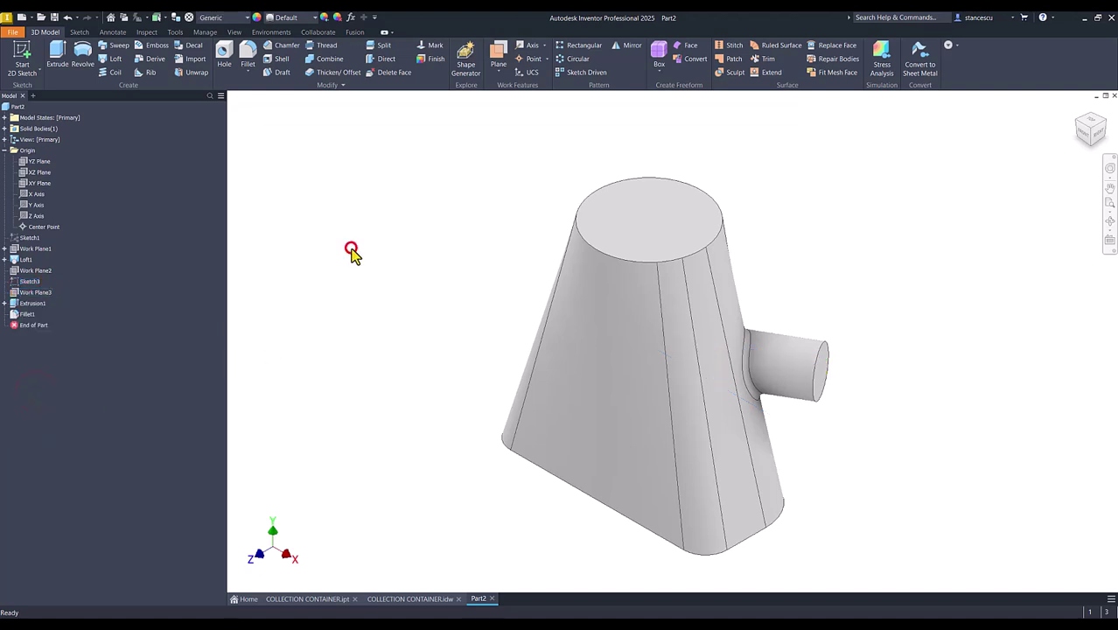
pyautogui.keyDown('shift'); pyautogui.moveTo(454, 235); pyautogui.dragTo(495, 228, button='middle'); pyautogui.keyUp('shift')
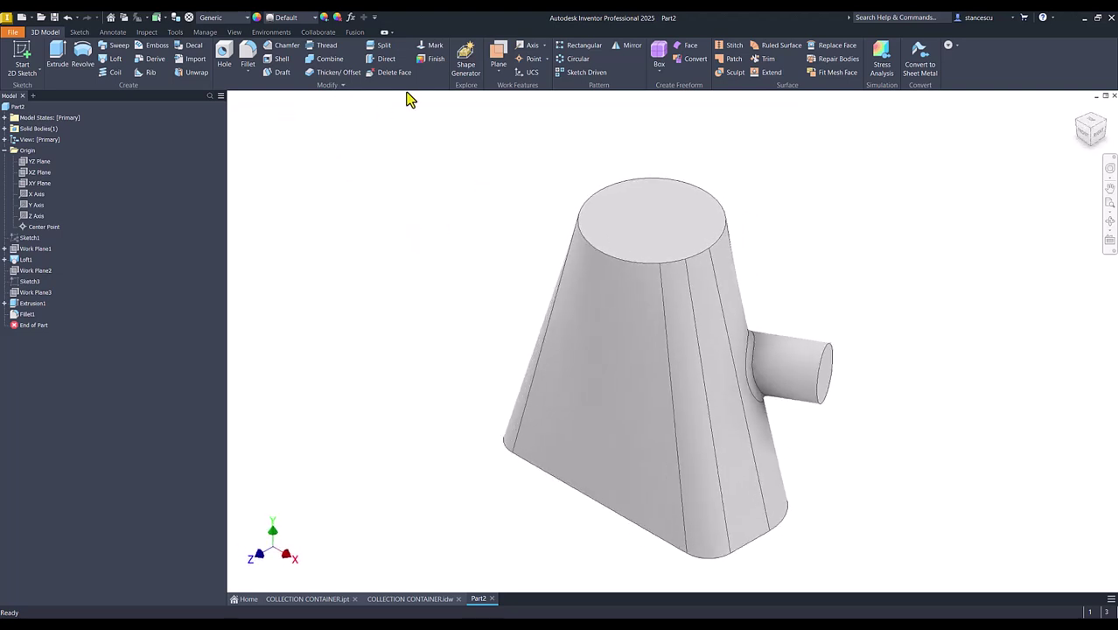
# - Check the wall thickness in the drawing, and shell the body 20 mm thick, removing the top, bottom and pipe end faces
pyautogui.click(367, 598)
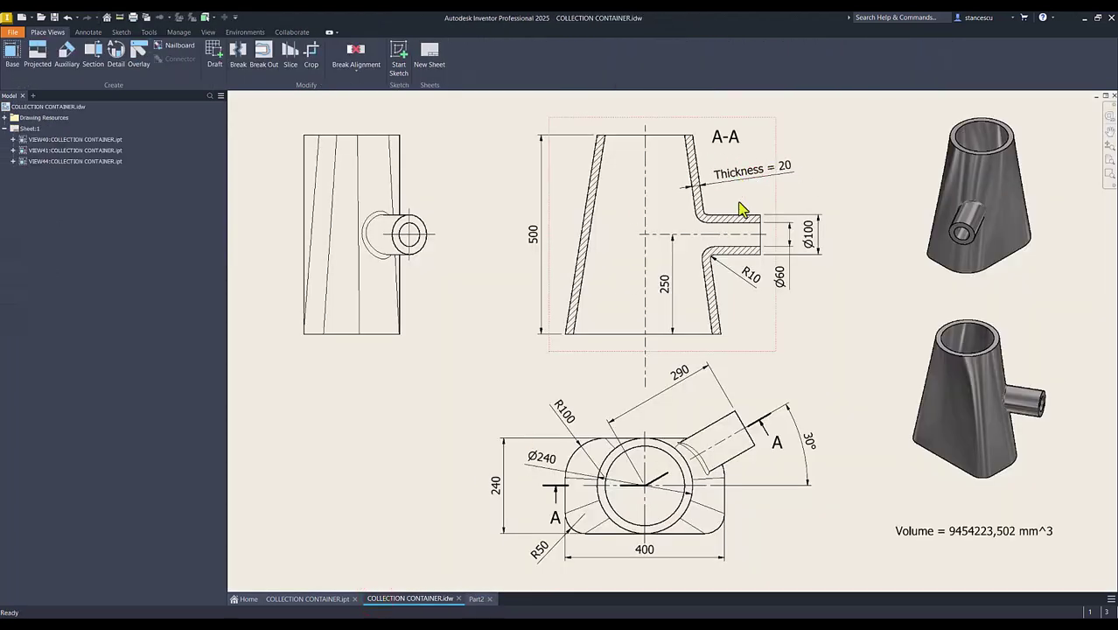
pyautogui.click(476, 599)
pyautogui.click(377, 312)
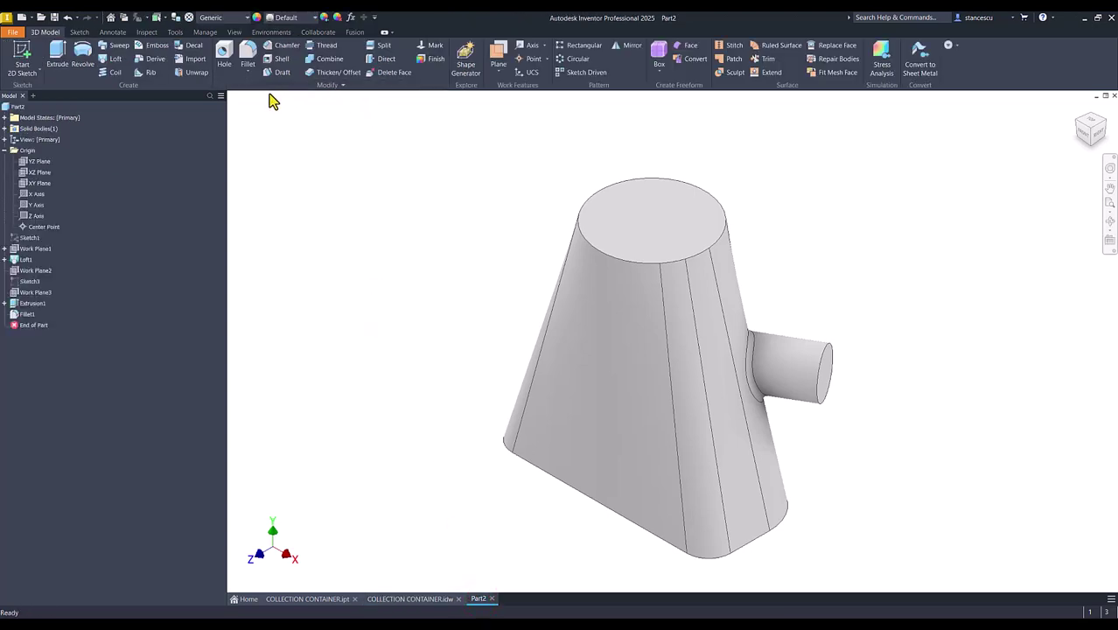
pyautogui.click(280, 59)
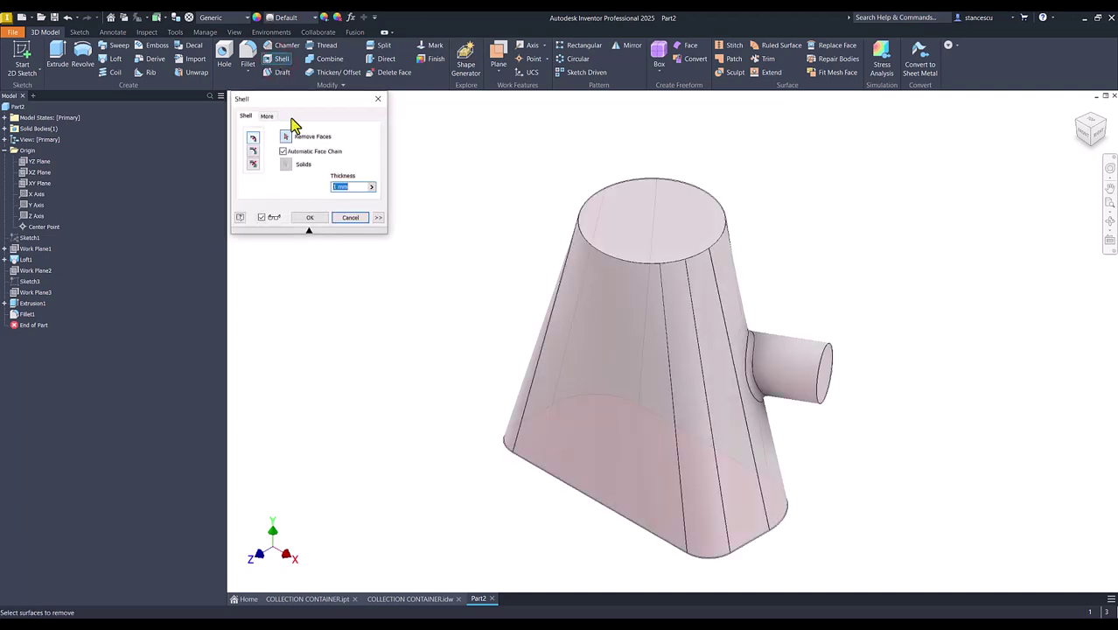
pyautogui.click(648, 233)
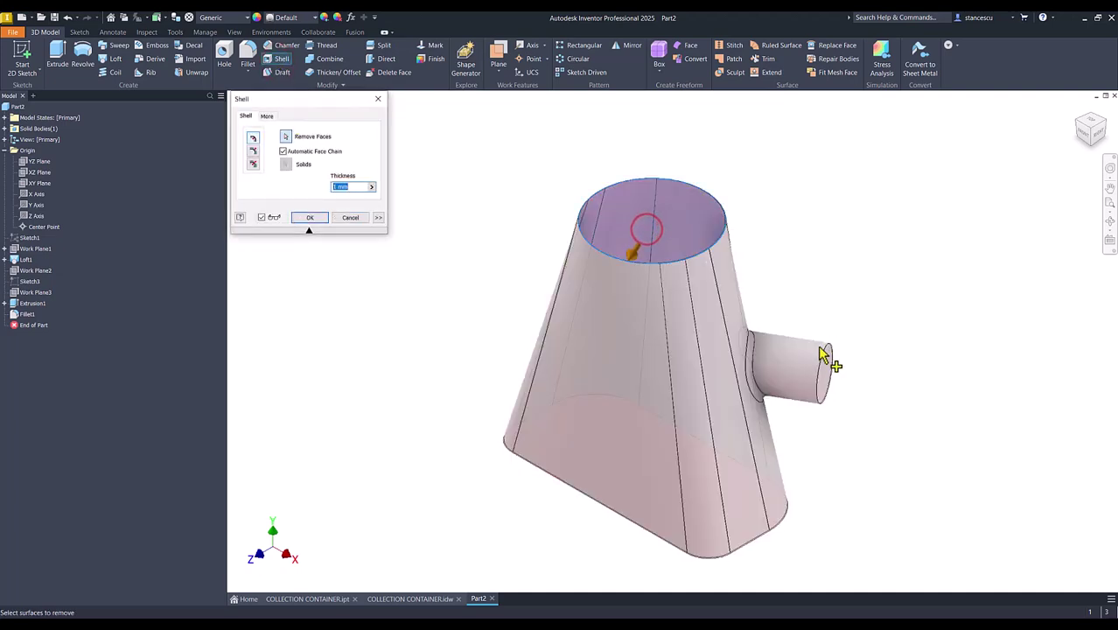
pyautogui.click(826, 381)
pyautogui.keyDown('shift'); pyautogui.moveTo(737, 466); pyautogui.dragTo(654, 479, button='middle'); pyautogui.keyUp('shift')
pyautogui.click(615, 481)
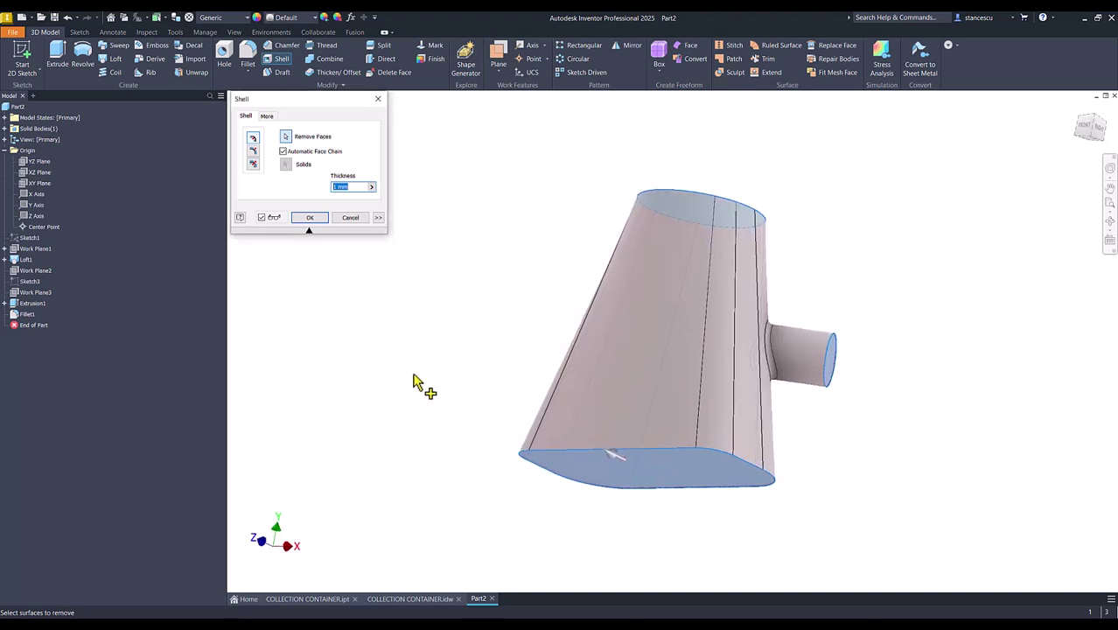
pyautogui.press('F6')
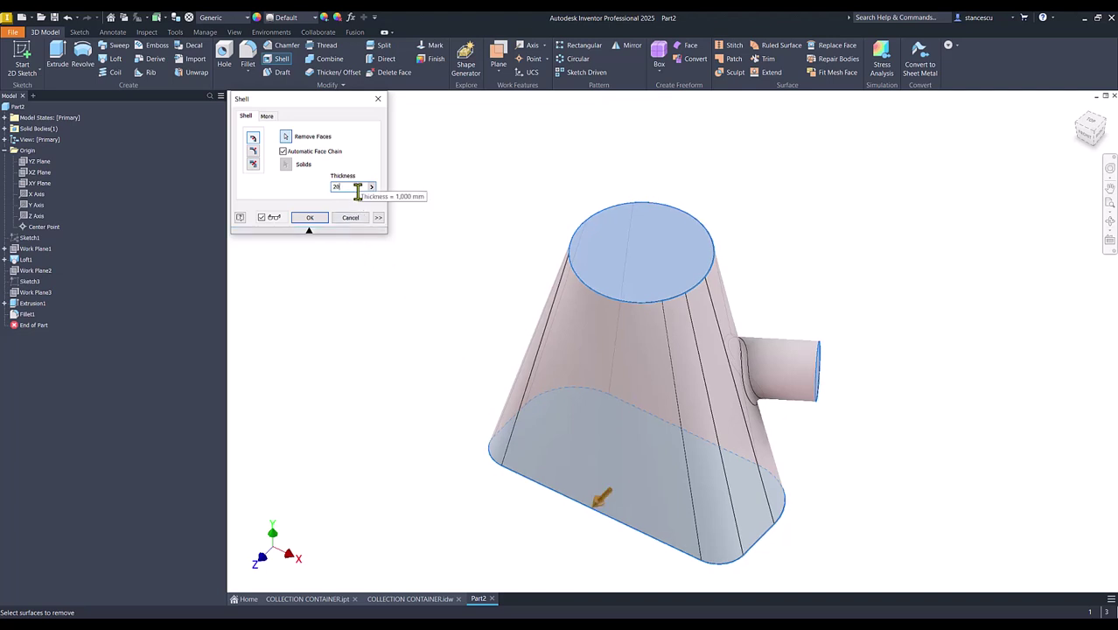
pyautogui.click(306, 217)
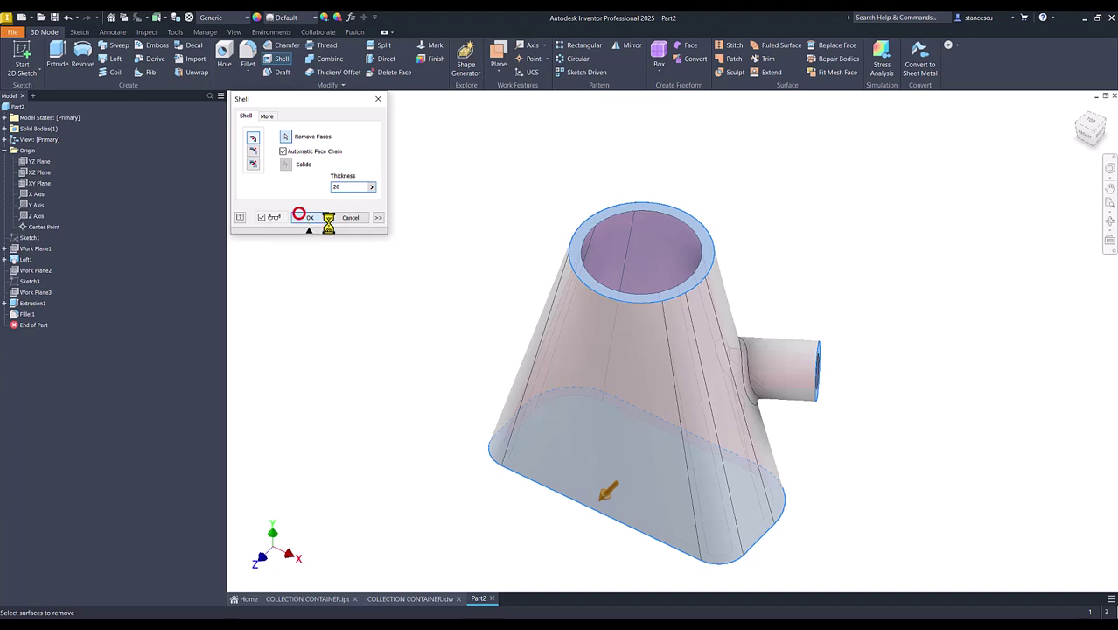
pyautogui.click(382, 272)
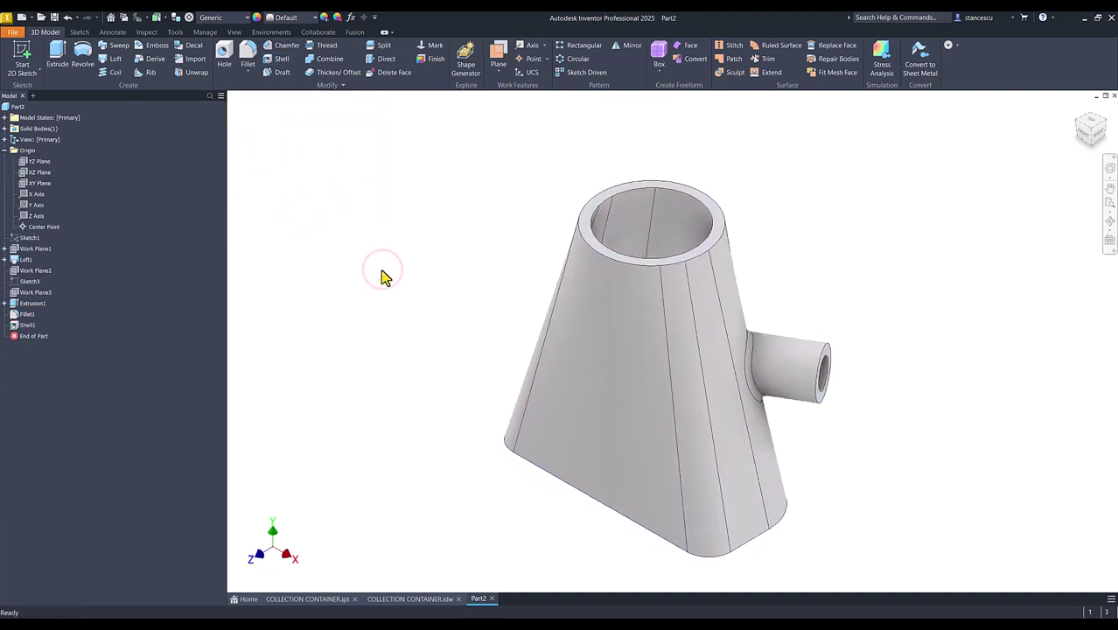
# - Restore the home view and save the part as Part2.ipt
pyautogui.press('F5')
pyautogui.press('F6')
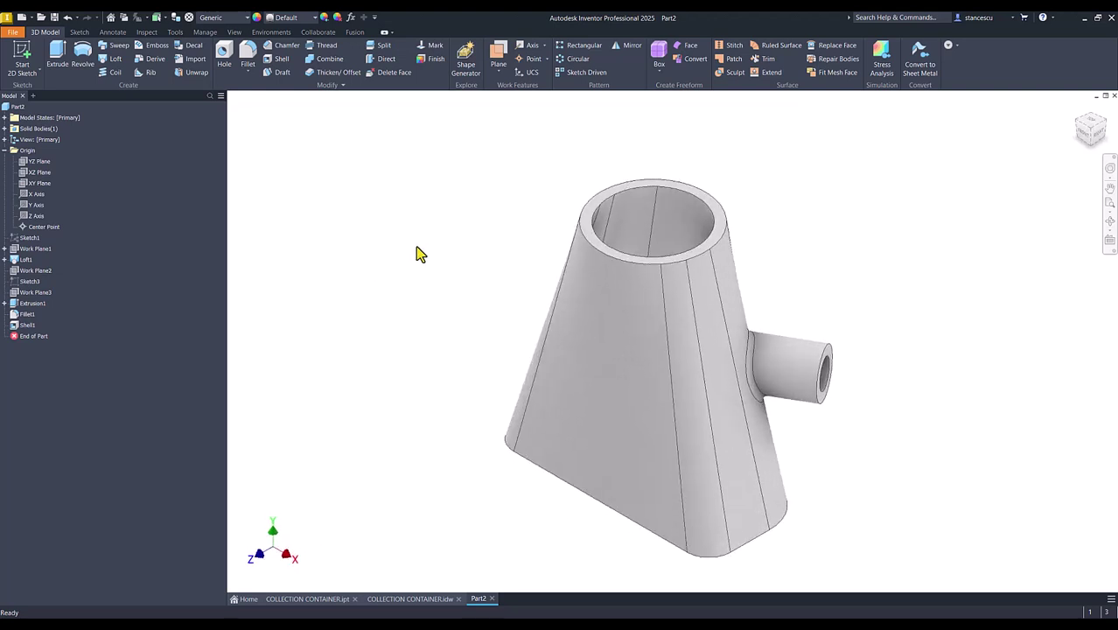
pyautogui.hotkey('ctrl', 's')
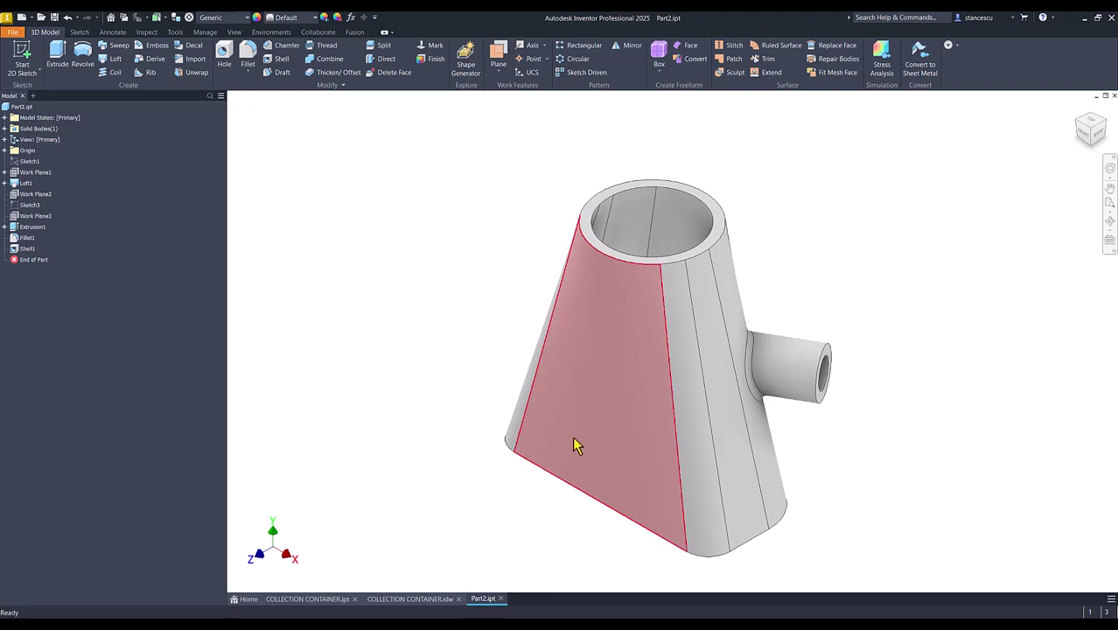
# - Compare the shape of the new part with the reference model COLLECTION CONTAINER.ipt
pyautogui.click(318, 602)
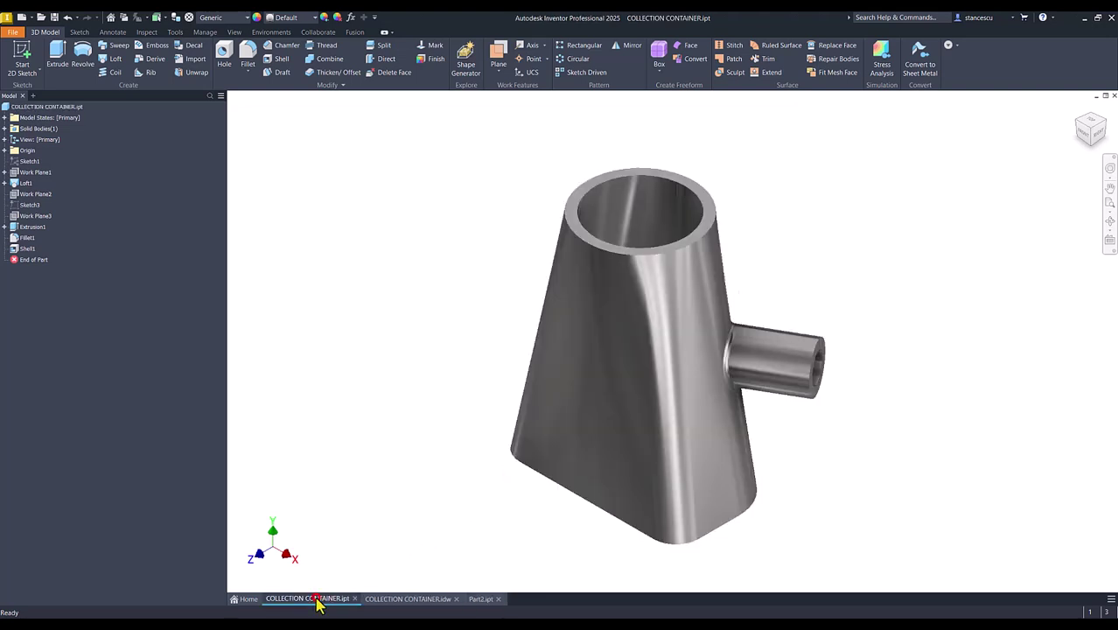
pyautogui.click(482, 600)
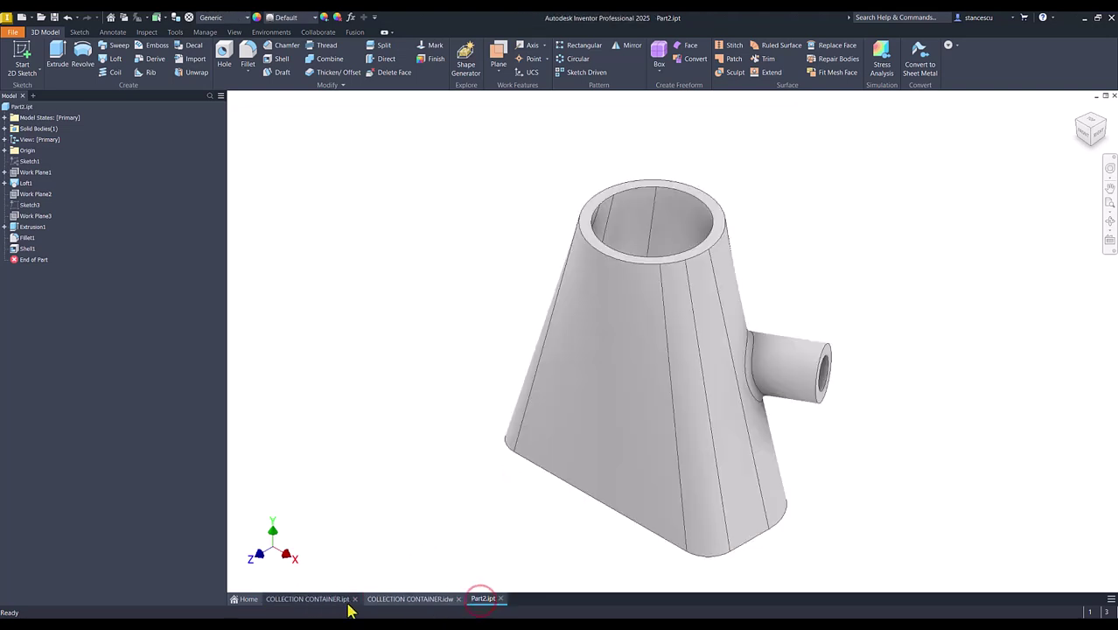
pyautogui.click(320, 601)
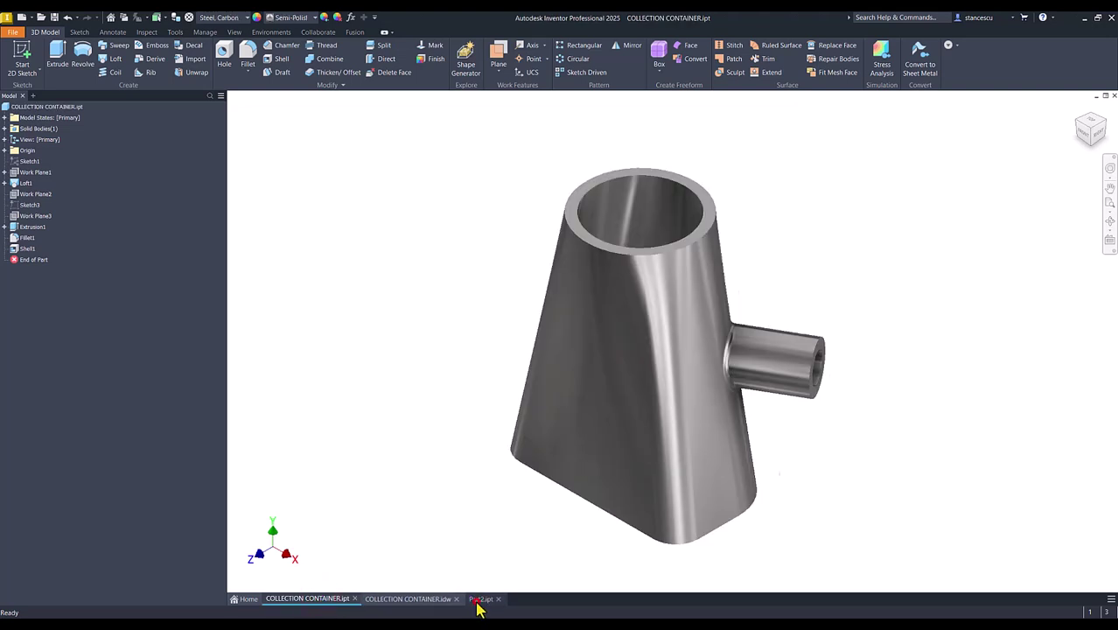
pyautogui.click(480, 602)
pyautogui.click(322, 602)
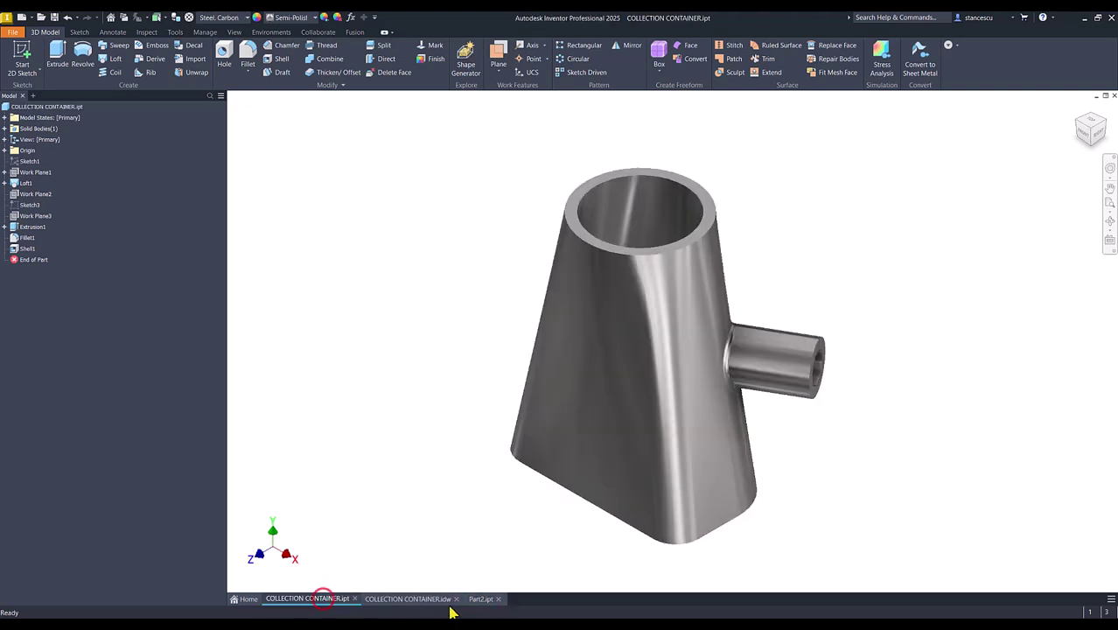
pyautogui.click(481, 600)
pyautogui.click(339, 601)
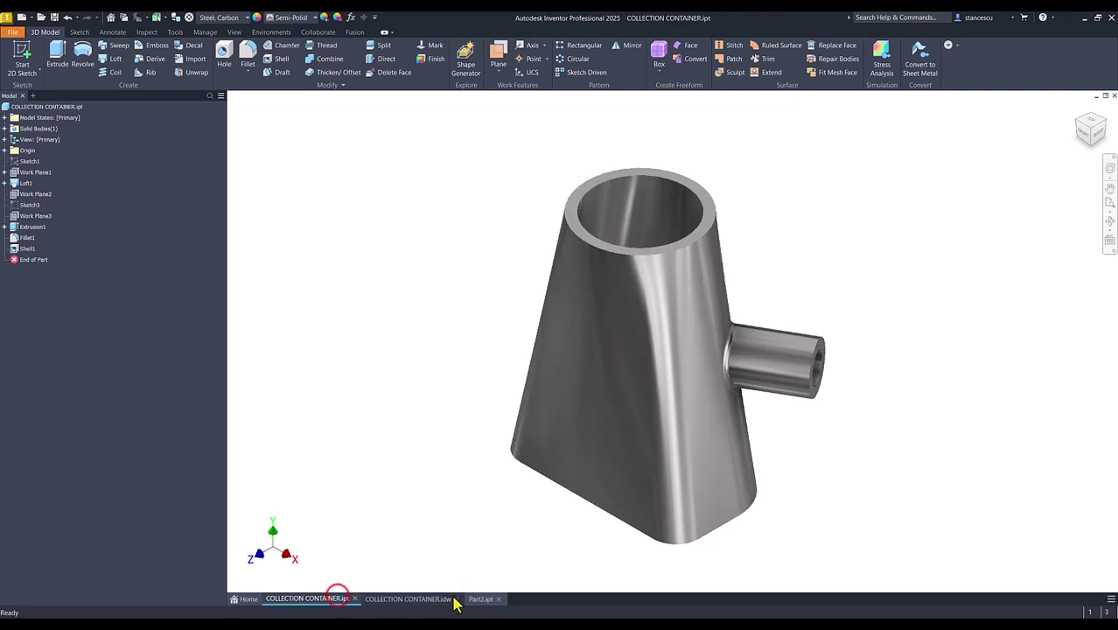
pyautogui.click(486, 600)
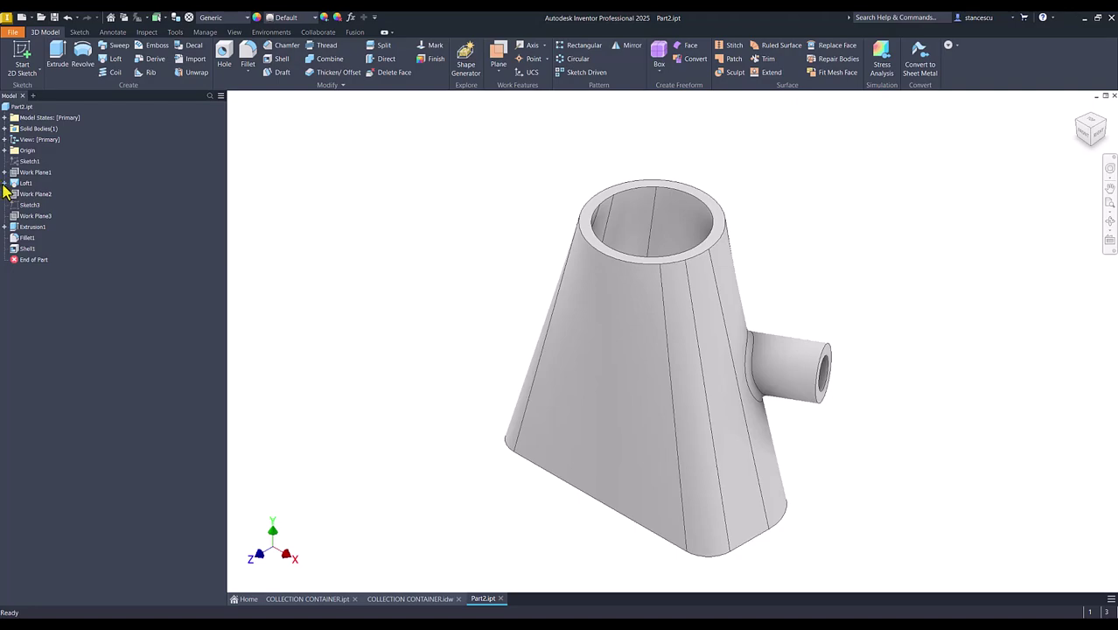
# - Open the loft's base sketch for editing and move its overall length dimension below the rounded rectangle
pyautogui.click(5, 183)
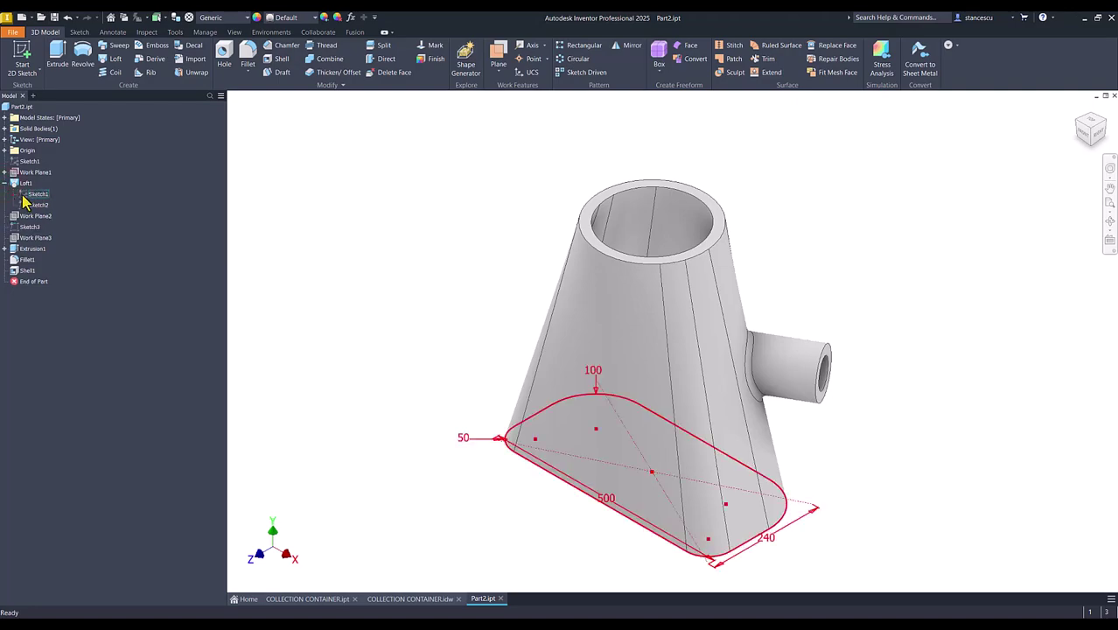
pyautogui.doubleClick(22, 197)
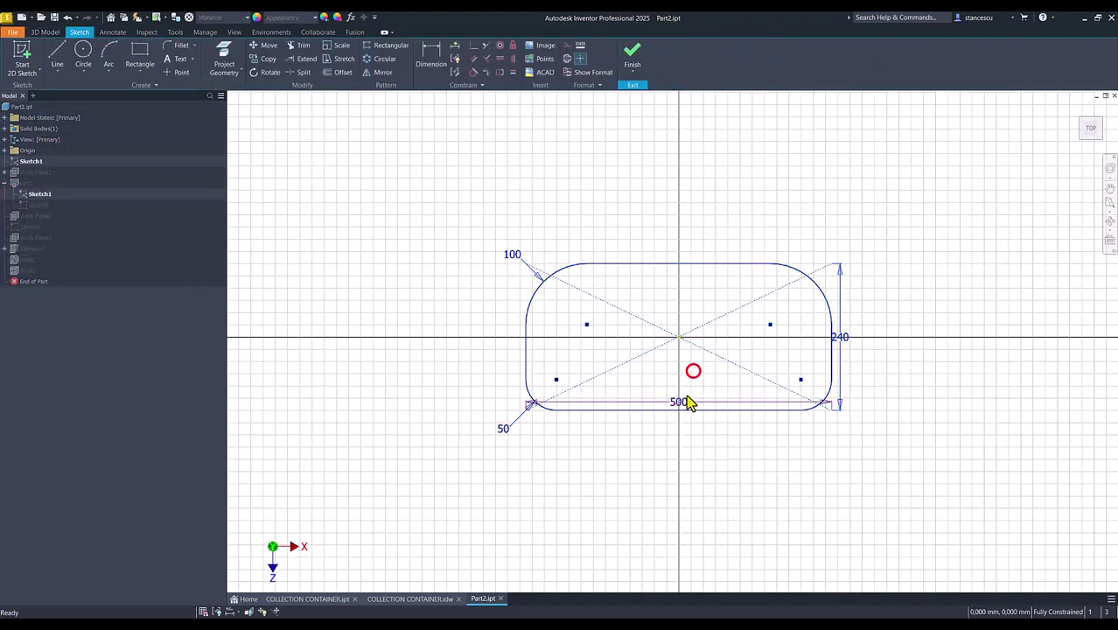
pyautogui.moveTo(678, 406); pyautogui.dragTo(680, 461)
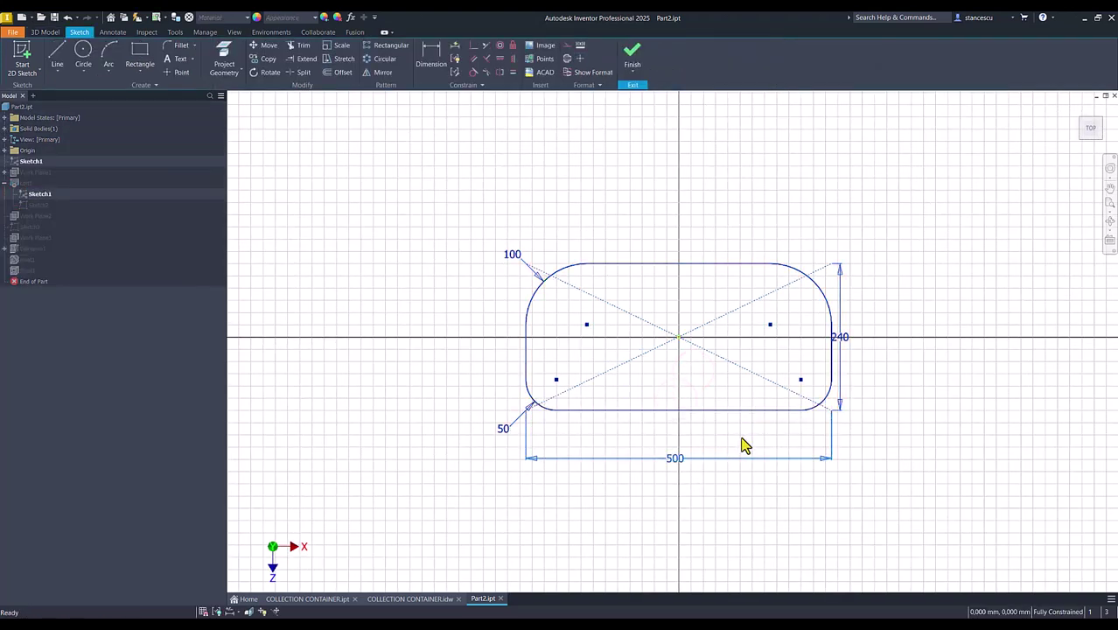
# - Check the base length in the drawing, set the base profile's length to 400 mm, and finish the sketch
pyautogui.click(426, 599)
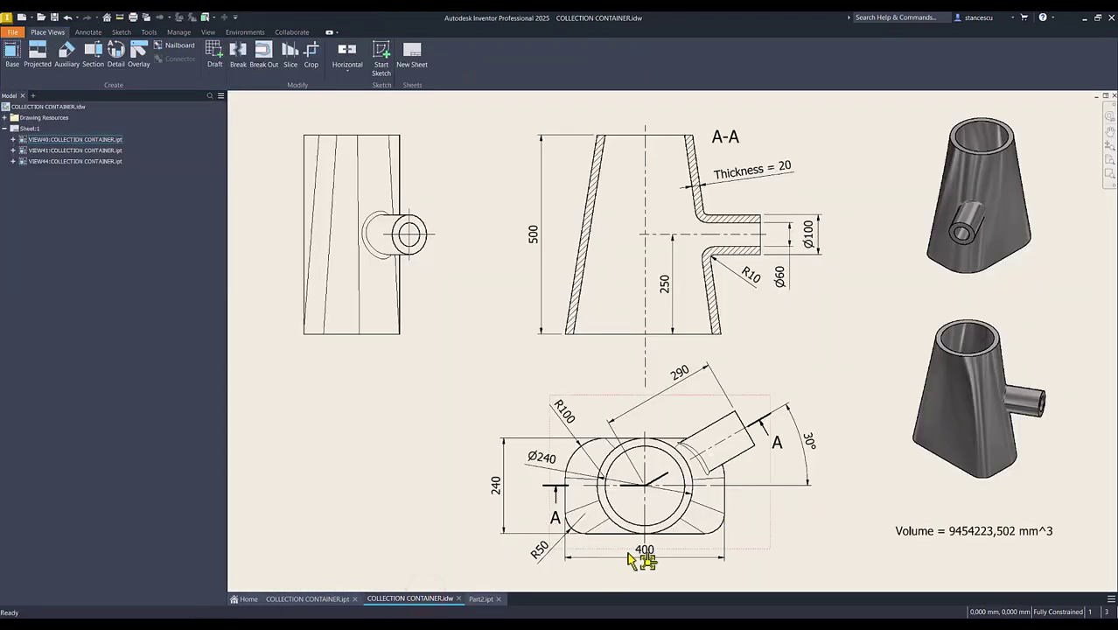
pyautogui.click(480, 599)
pyautogui.doubleClick(671, 461)
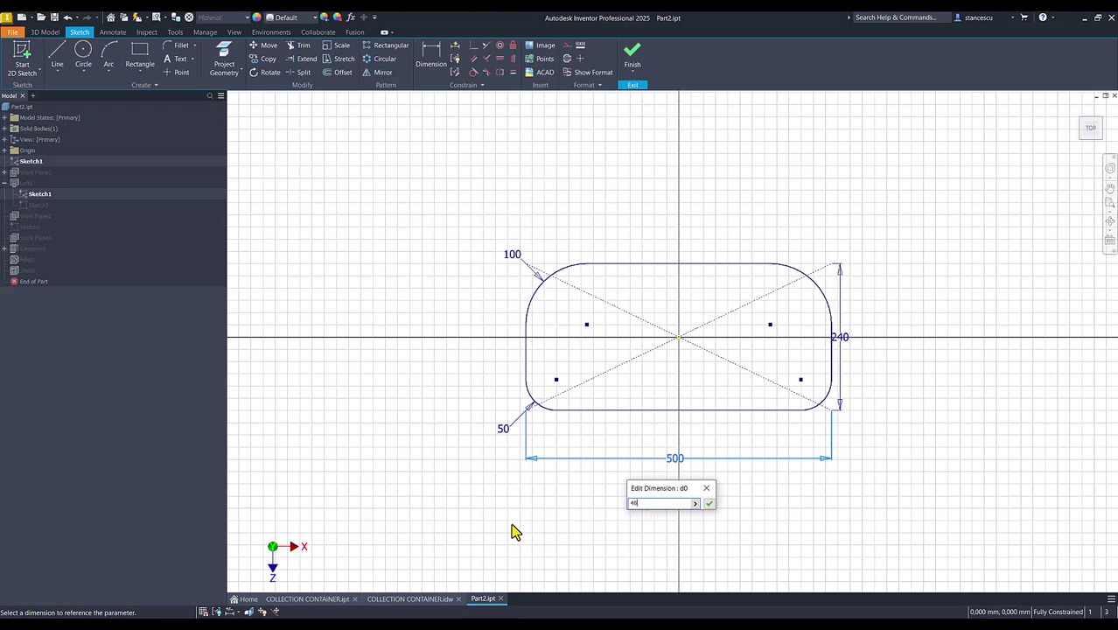
pyautogui.click(714, 503)
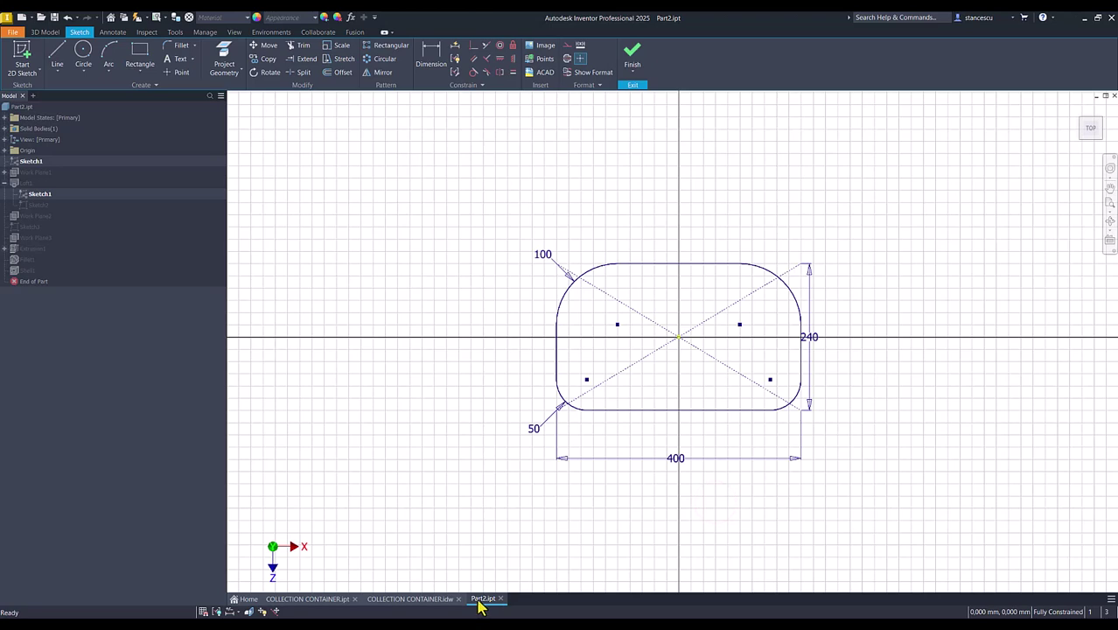
pyautogui.click(632, 54)
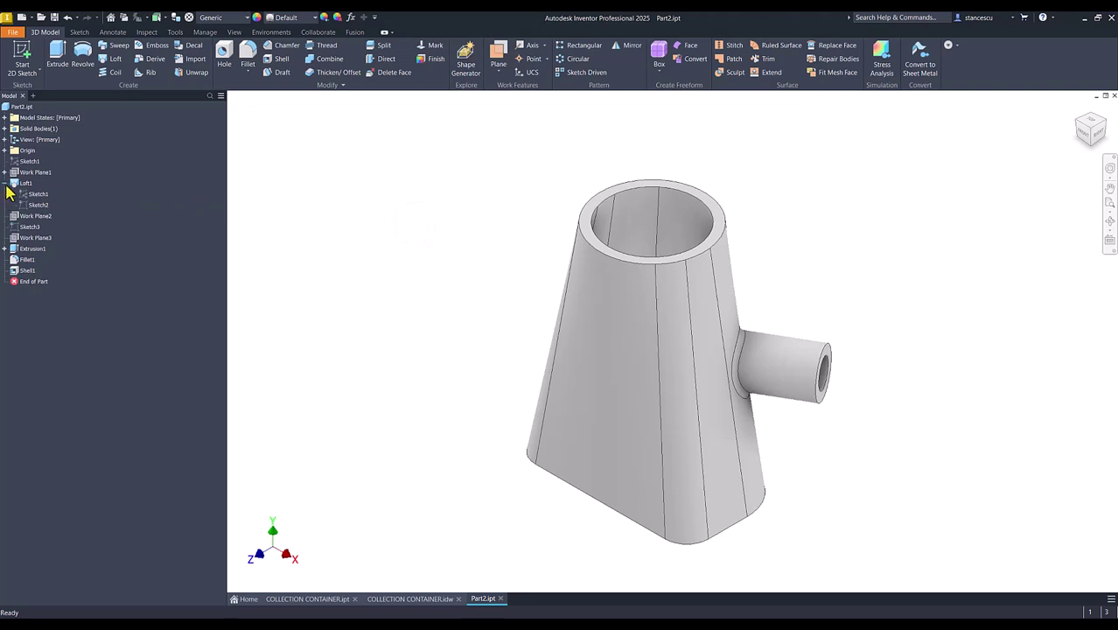
pyautogui.click(5, 184)
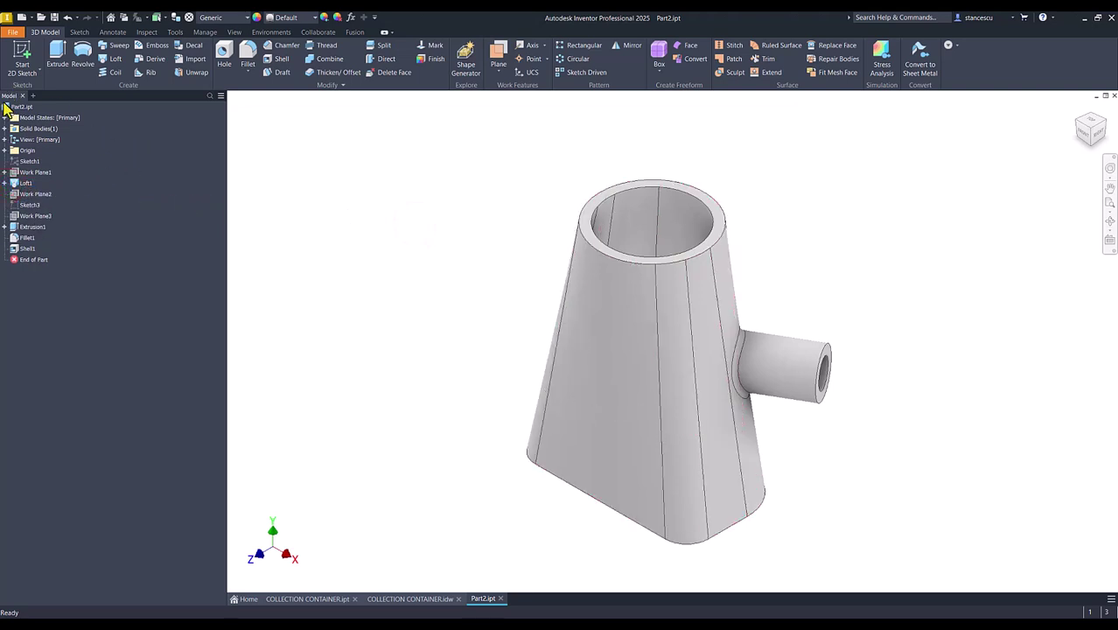
# - Calculate the part's physical properties in its iProperties and copy the volume value
pyautogui.click(8, 107)
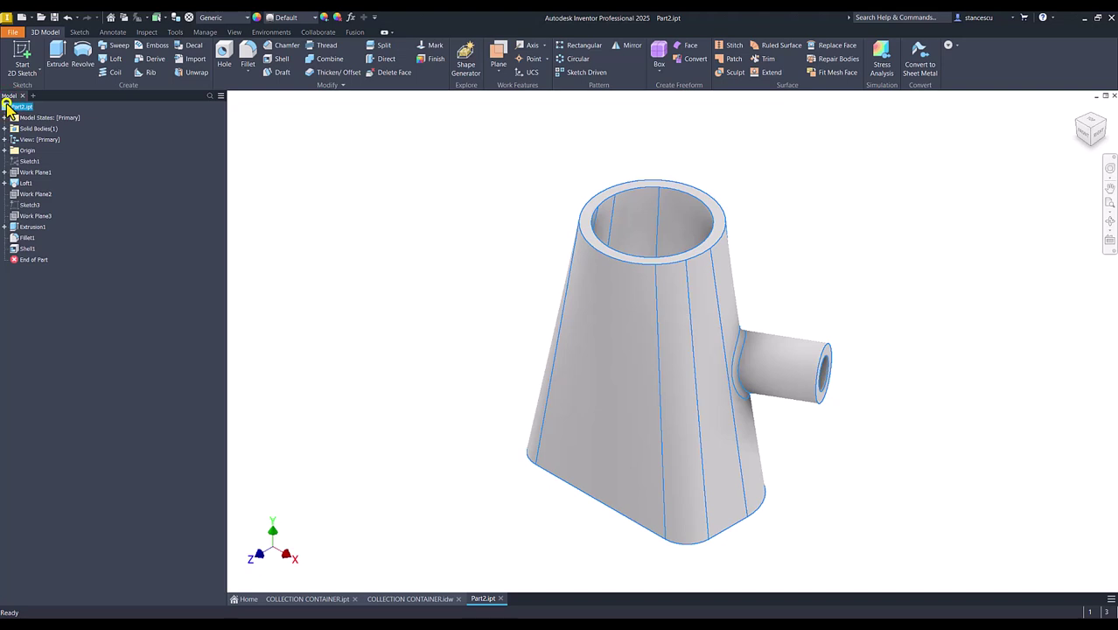
pyautogui.rightClick(7, 107)
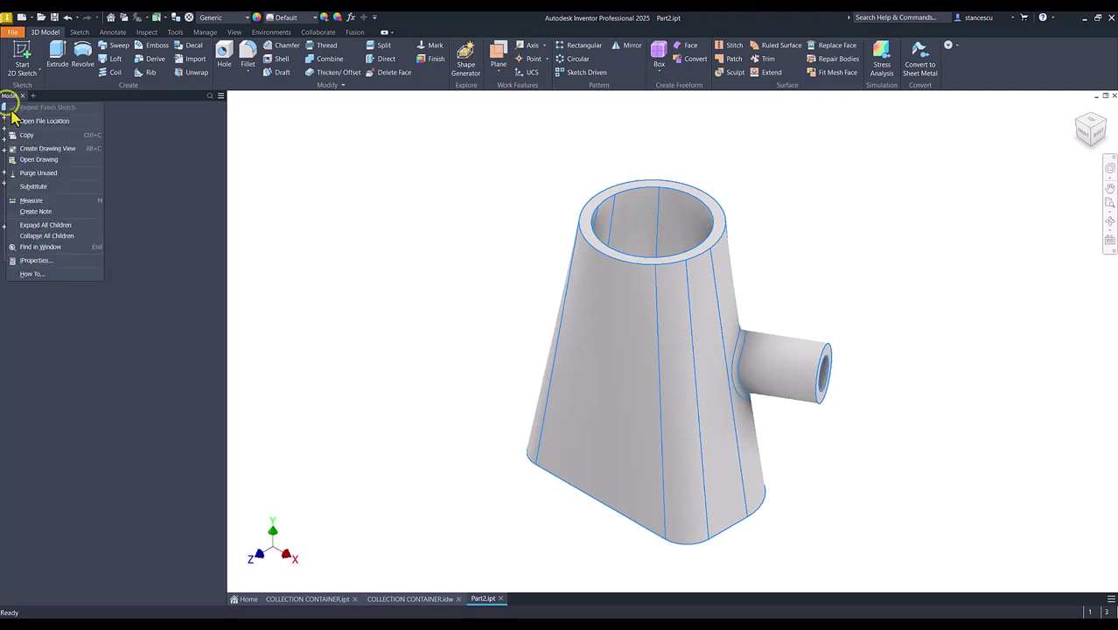
pyautogui.click(35, 260)
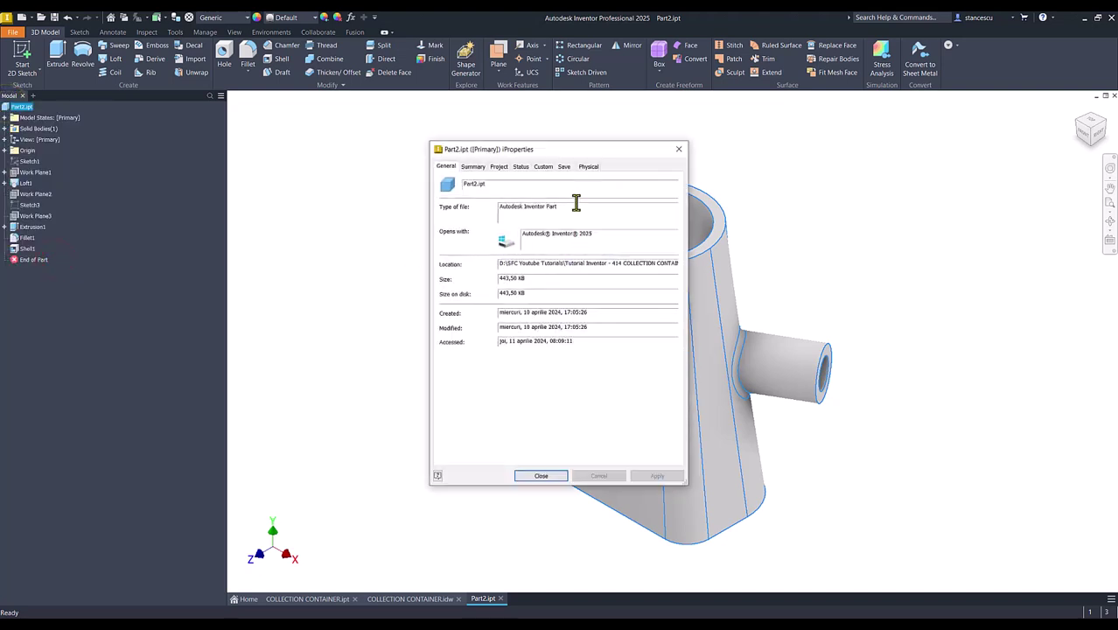
pyautogui.click(584, 167)
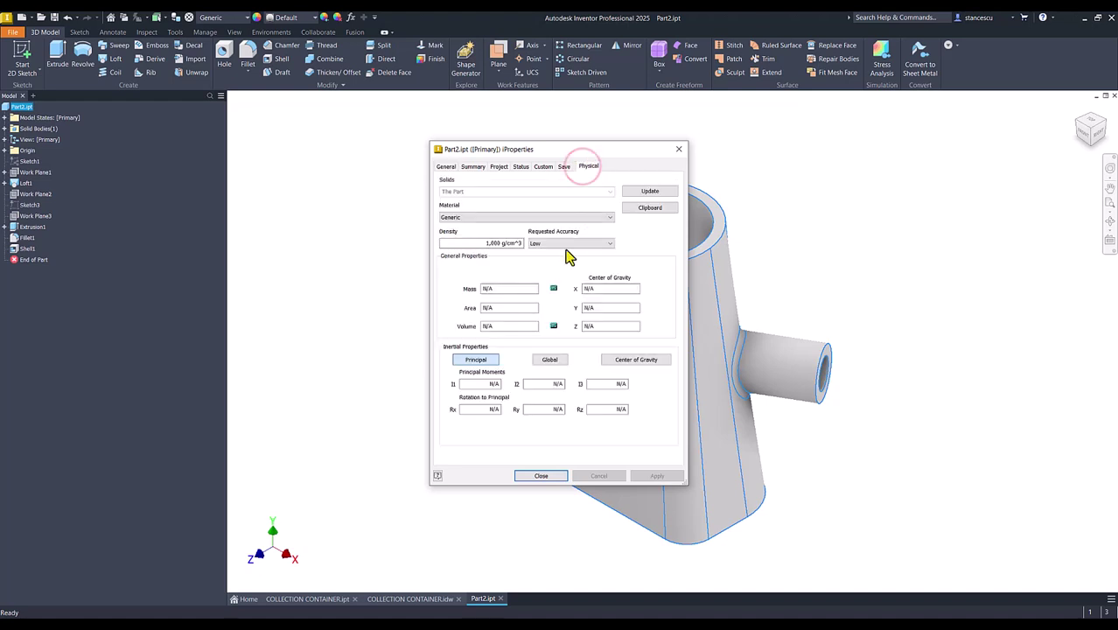
pyautogui.click(643, 192)
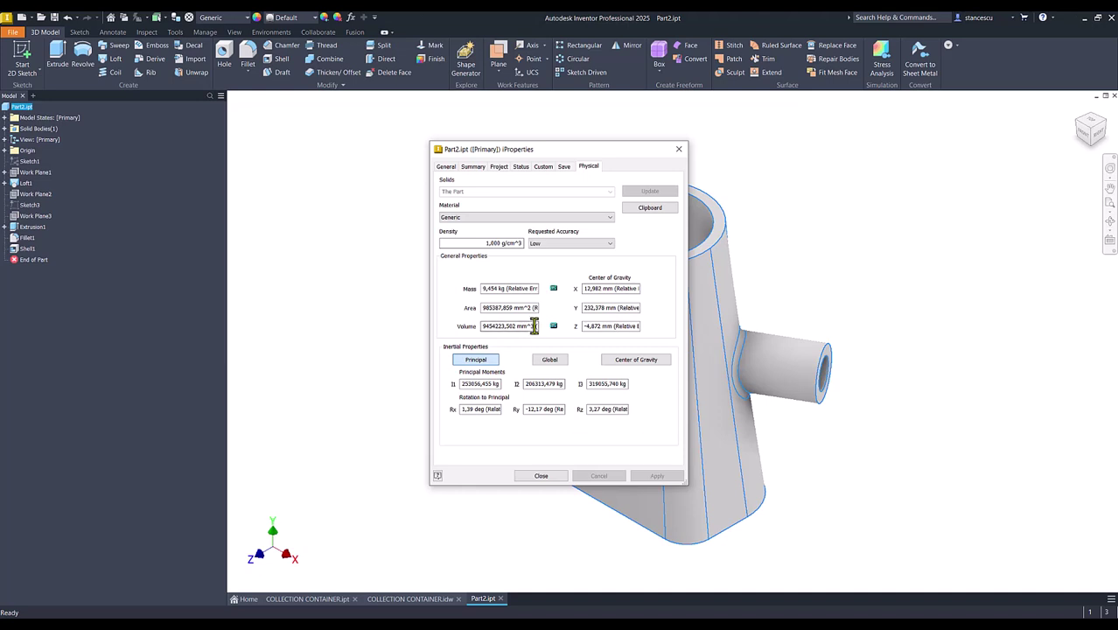
pyautogui.moveTo(526, 325); pyautogui.dragTo(441, 325)
pyautogui.hotkey('ctrl', 'c')
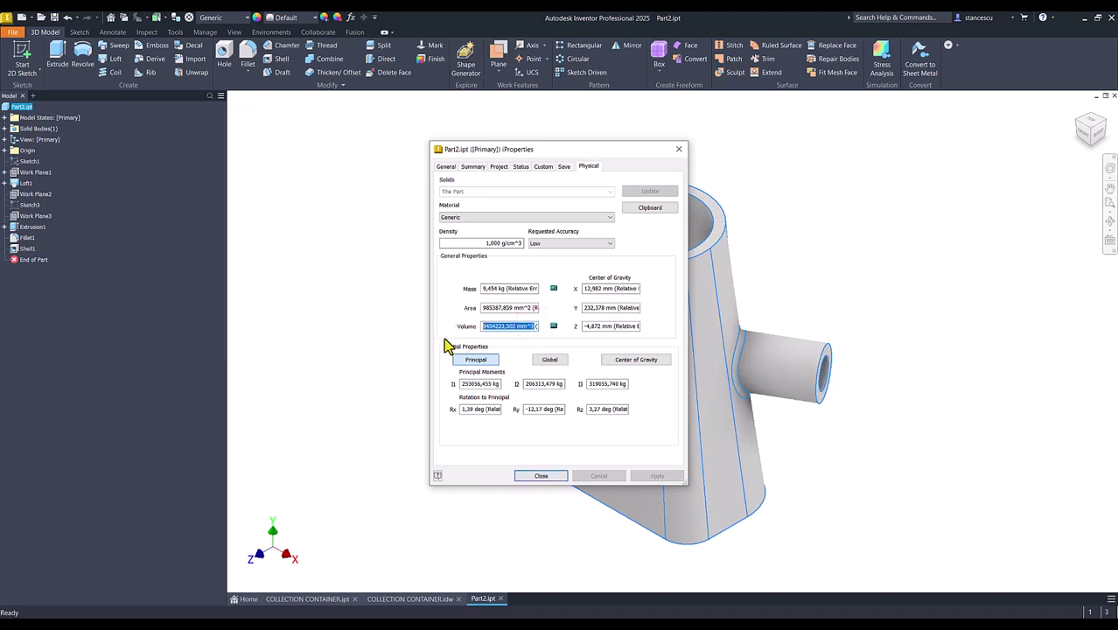
# - Check the copied volume against the volume note in COLLECTION CONTAINER.idw by pasting it beneath the note's text, then discard the edit
pyautogui.click(559, 475)
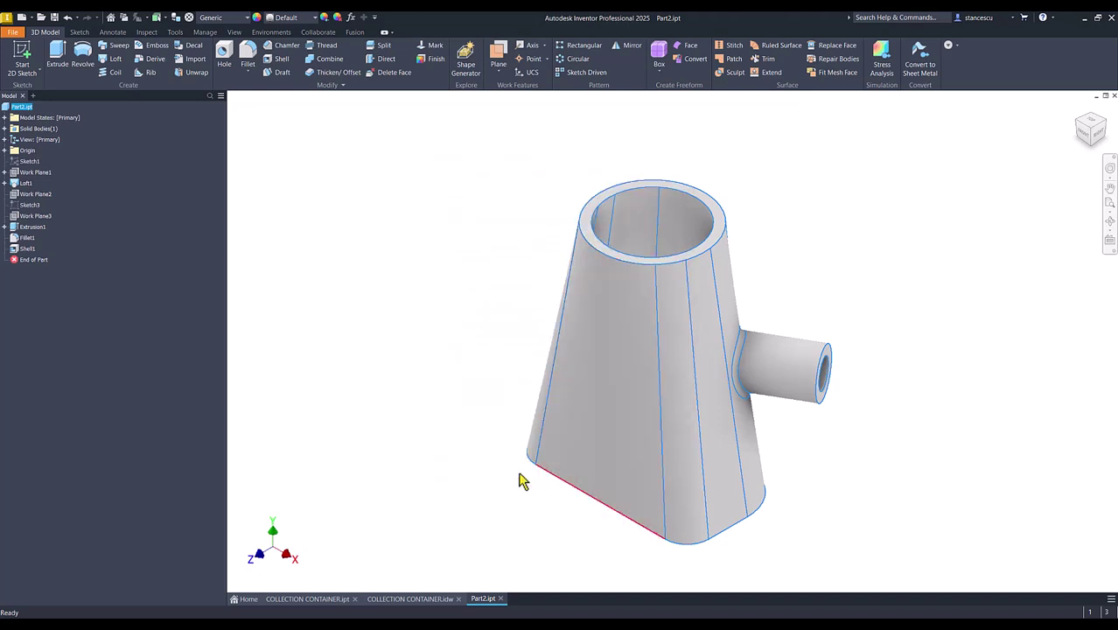
pyautogui.click(402, 599)
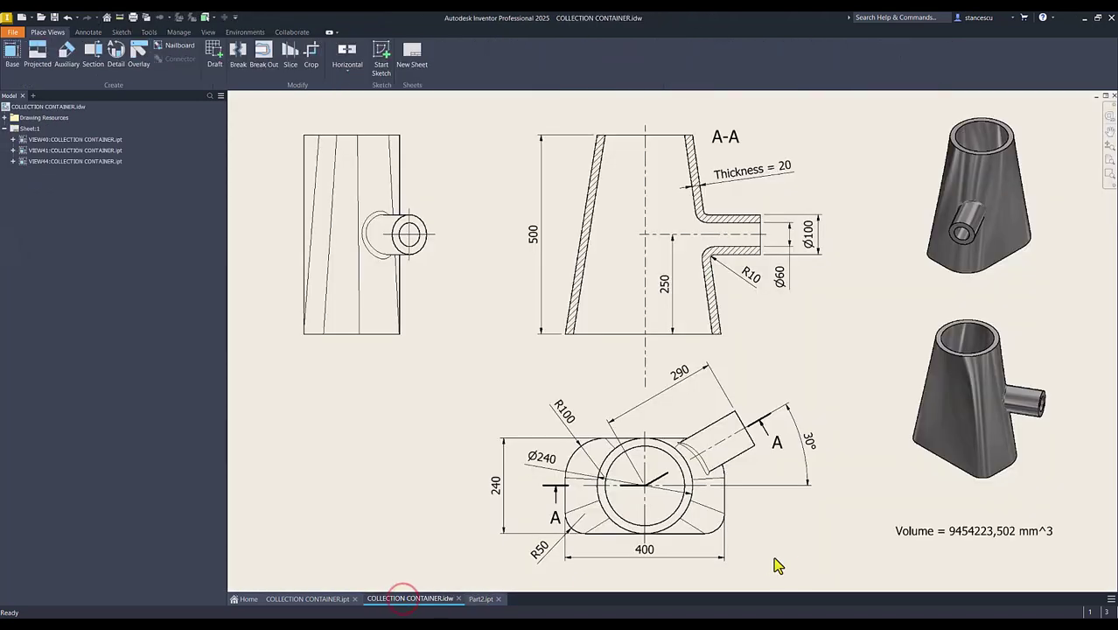
pyautogui.doubleClick(957, 535)
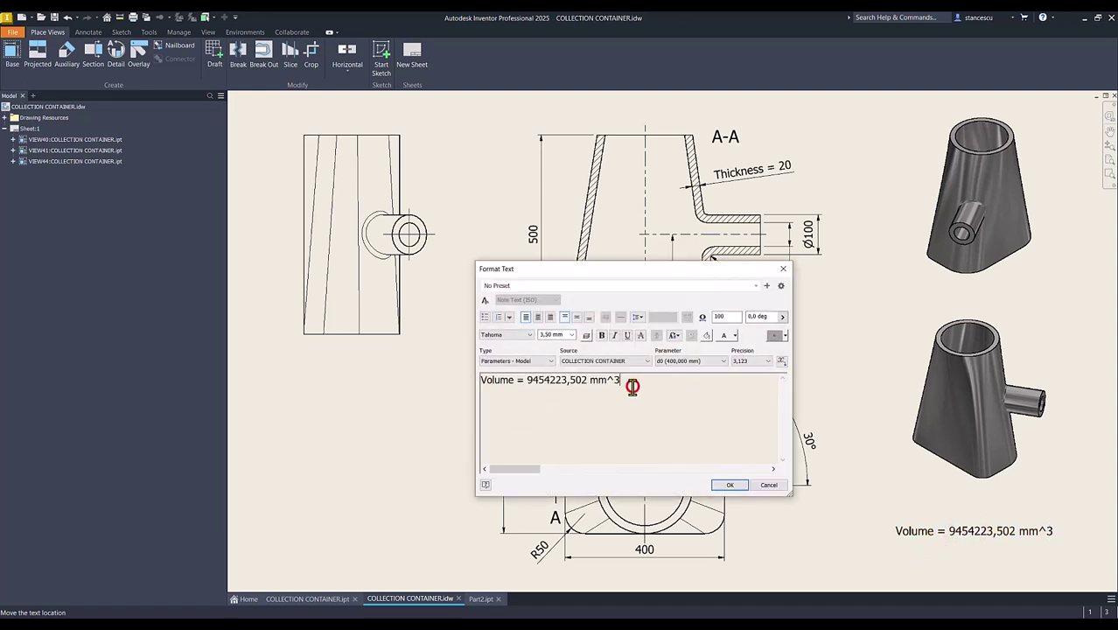
pyautogui.press('Return')
pyautogui.hotkey('ctrl', 'v')
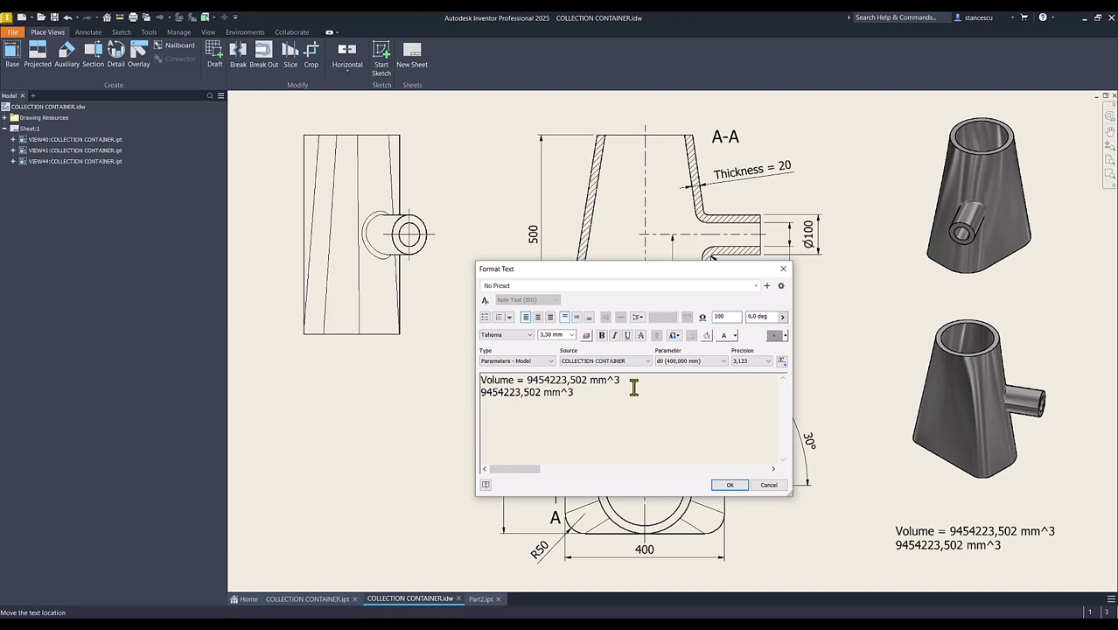
pyautogui.click(769, 485)
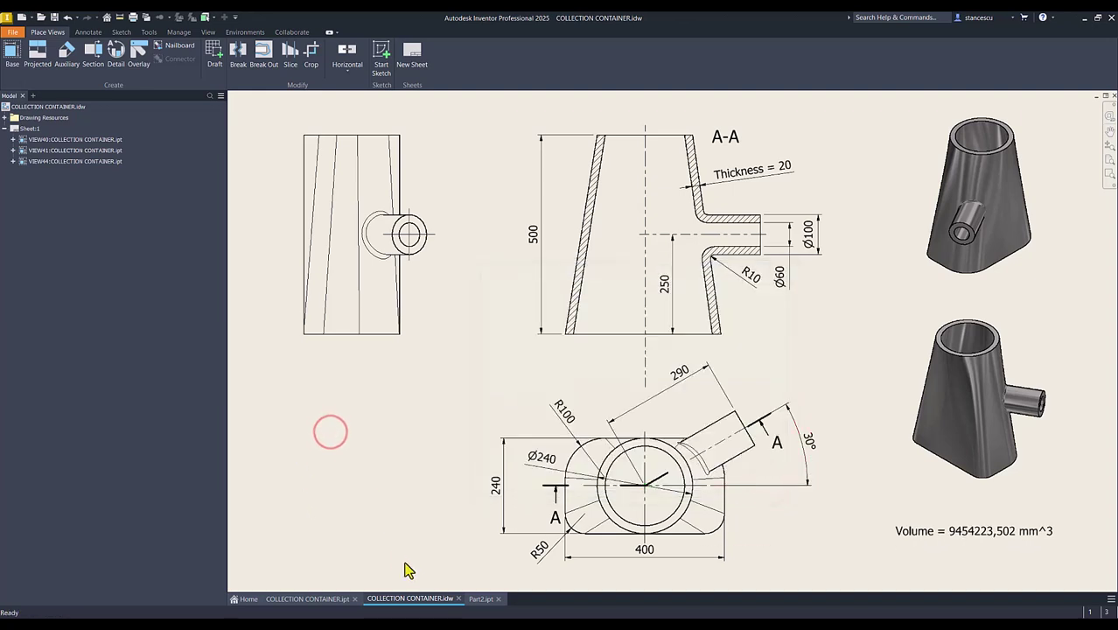
# - Return to Part2.ipt and assign the material Steel, Carbon from the Inventor Material Library to the part
pyautogui.click(481, 598)
pyautogui.click(289, 163)
pyautogui.click(246, 19)
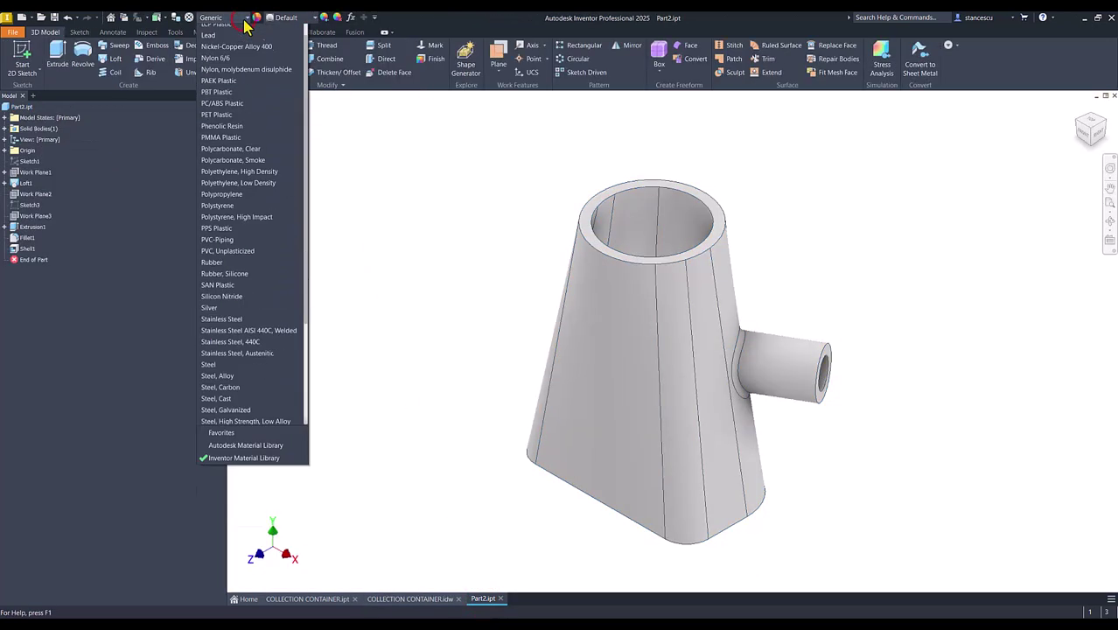
pyautogui.scroll(-2, 254, 232)
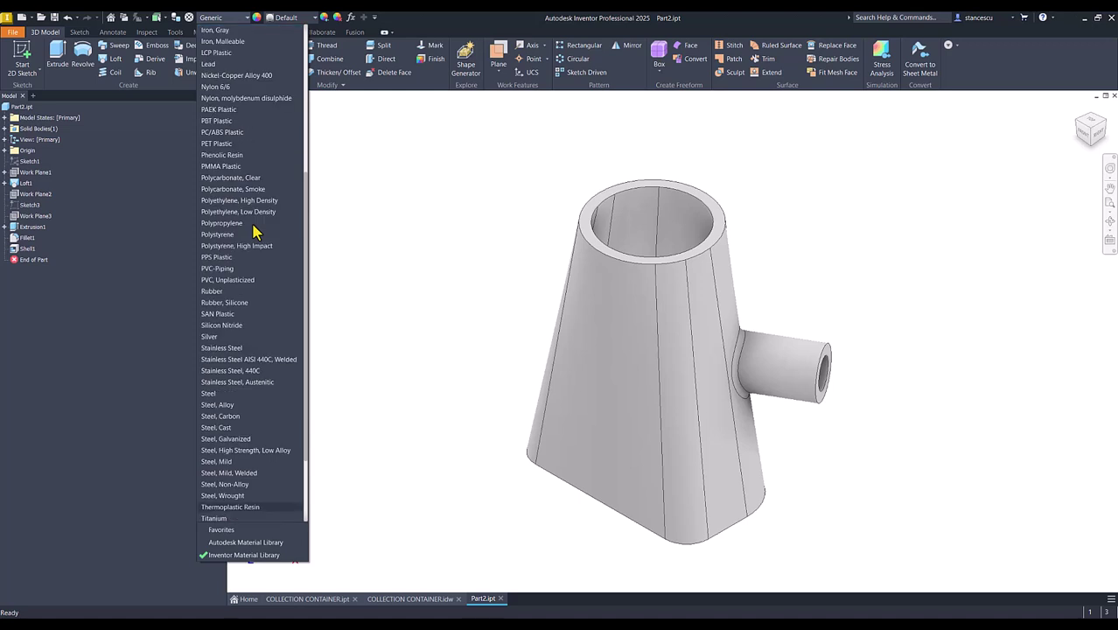
pyautogui.click(231, 417)
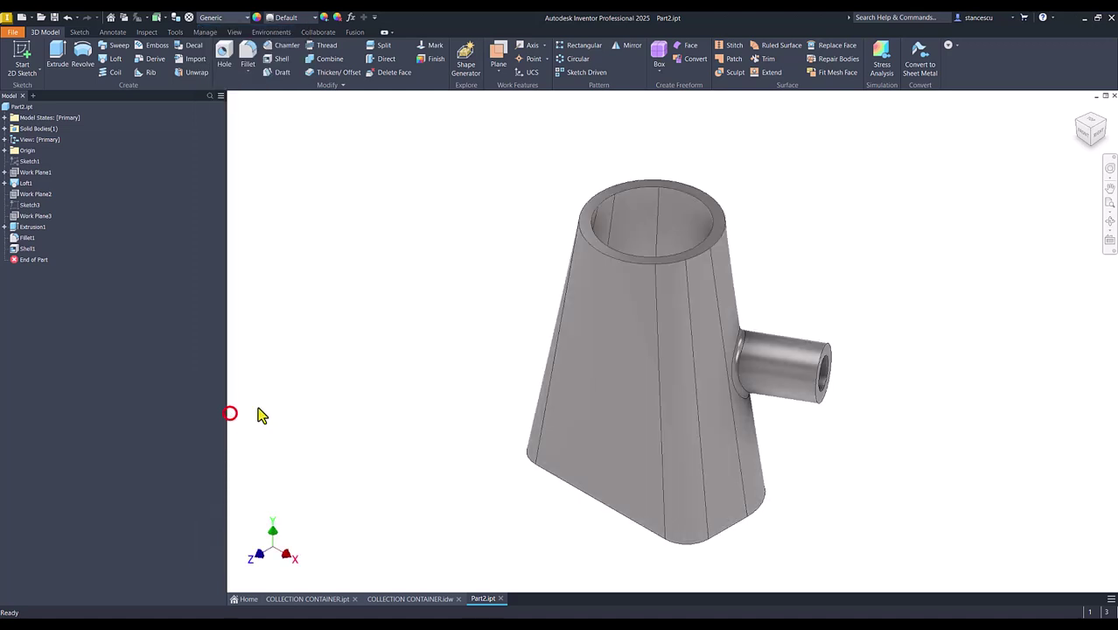
# - Change the part's visual style to a shaded display without visible edges
pyautogui.click(238, 34)
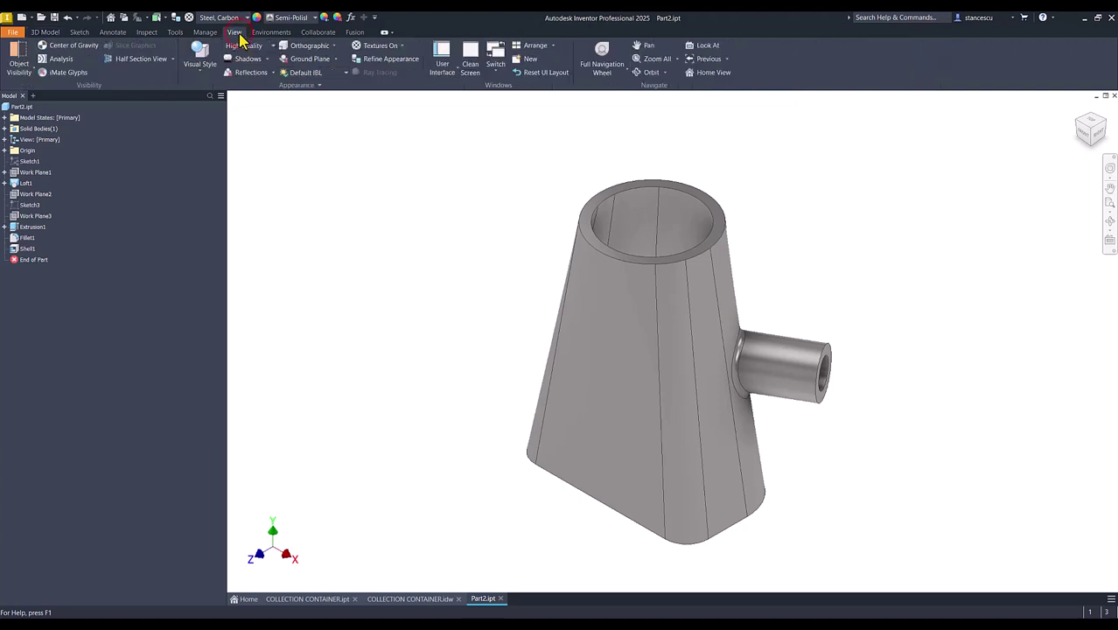
pyautogui.click(204, 70)
pyautogui.click(210, 117)
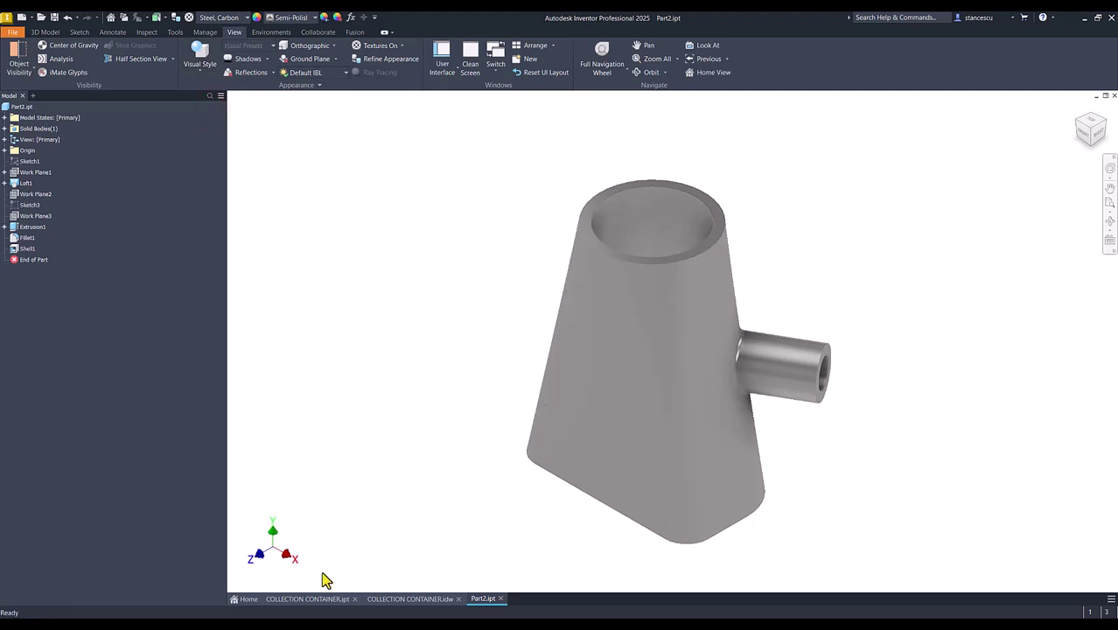
# - Compare the appearance and shape of Part2.ipt with the reference model COLLECTION CONTAINER.ipt, ending on Part2.ipt
pyautogui.click(332, 600)
pyautogui.click(482, 600)
pyautogui.click(308, 600)
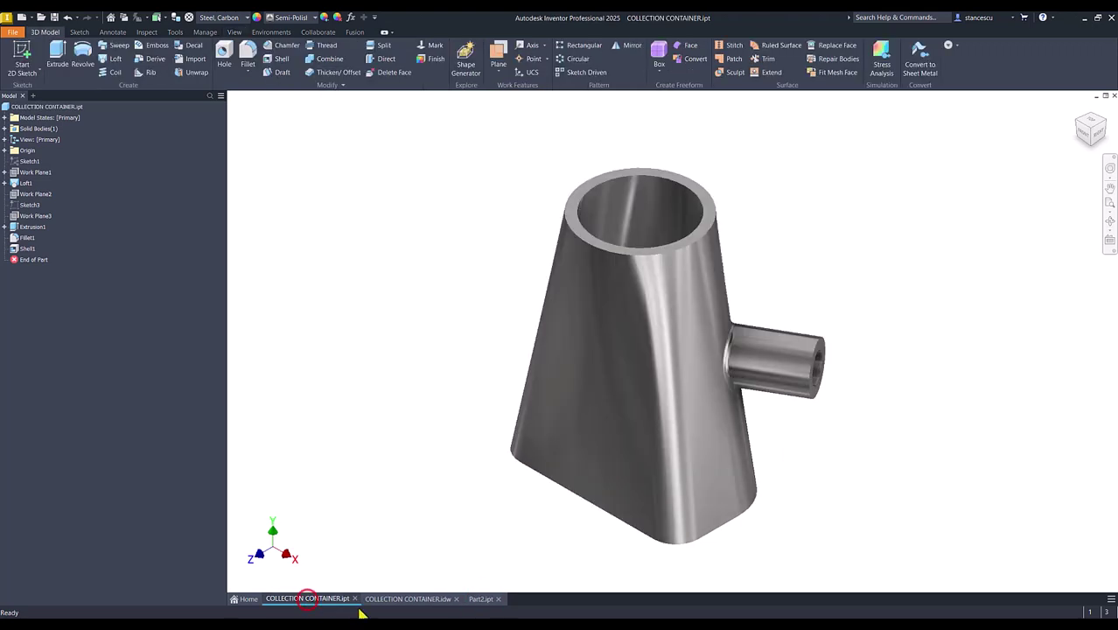
pyautogui.click(481, 600)
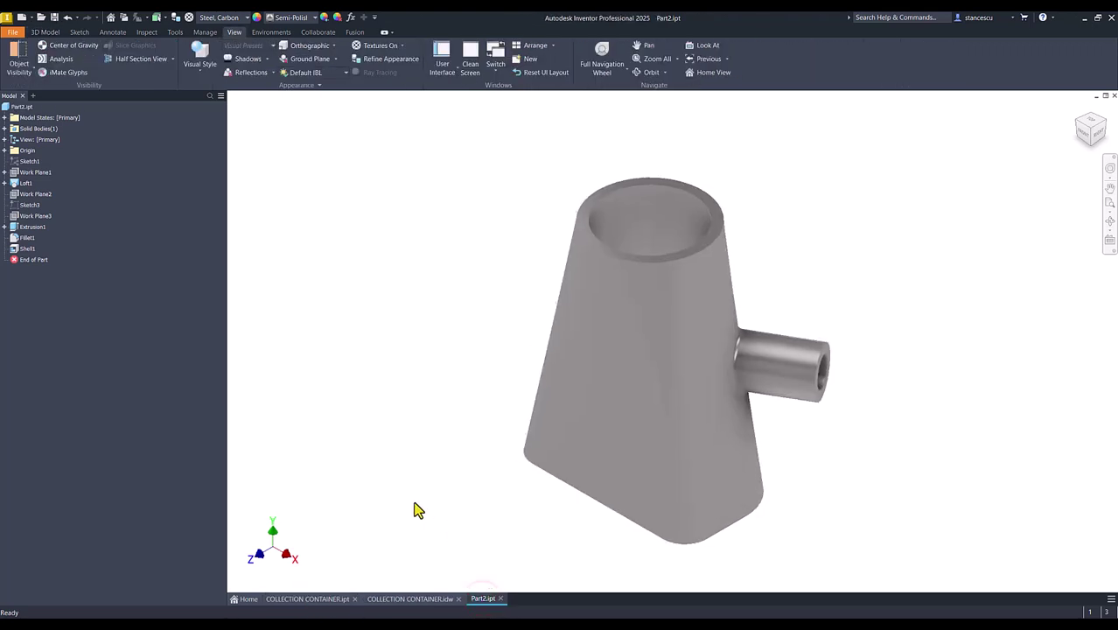
pyautogui.click(297, 600)
pyautogui.click(482, 599)
pyautogui.click(320, 600)
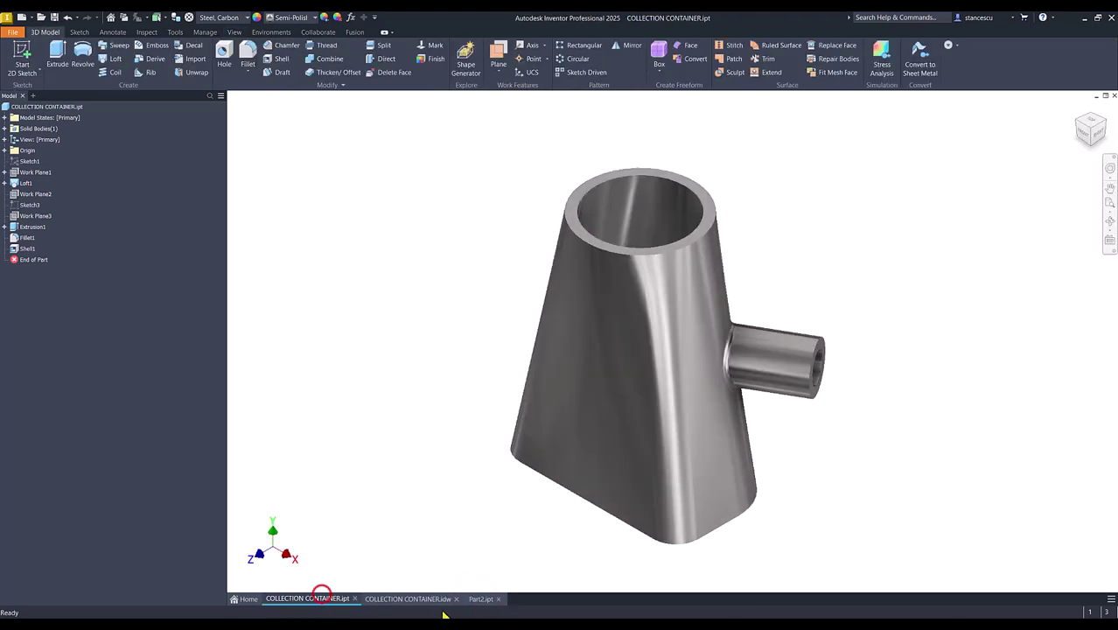
pyautogui.click(477, 599)
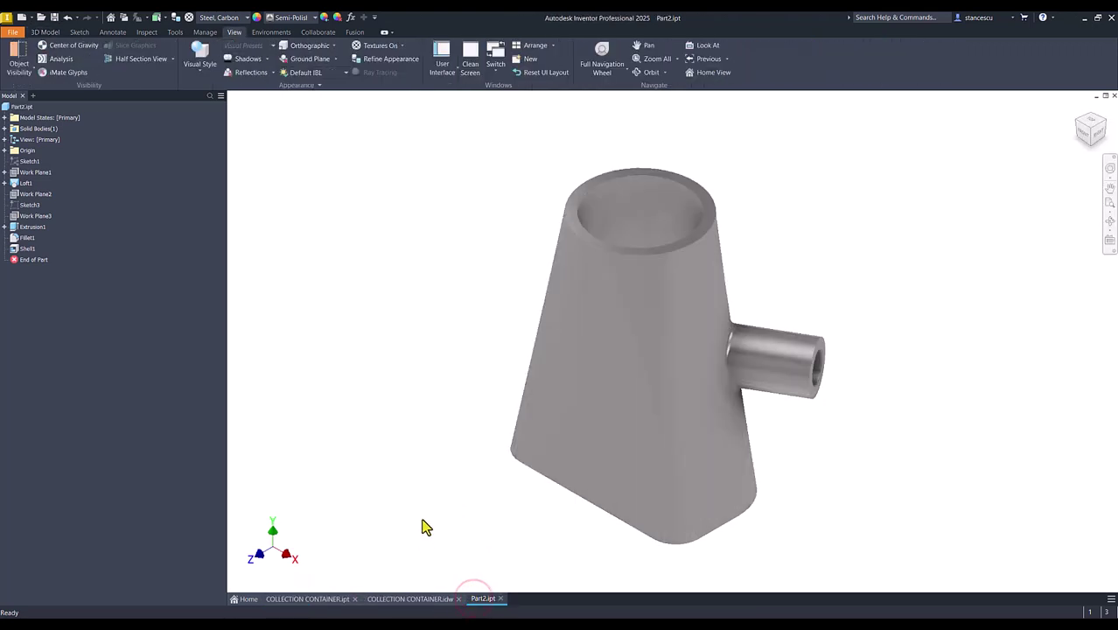
pyautogui.click(391, 395)
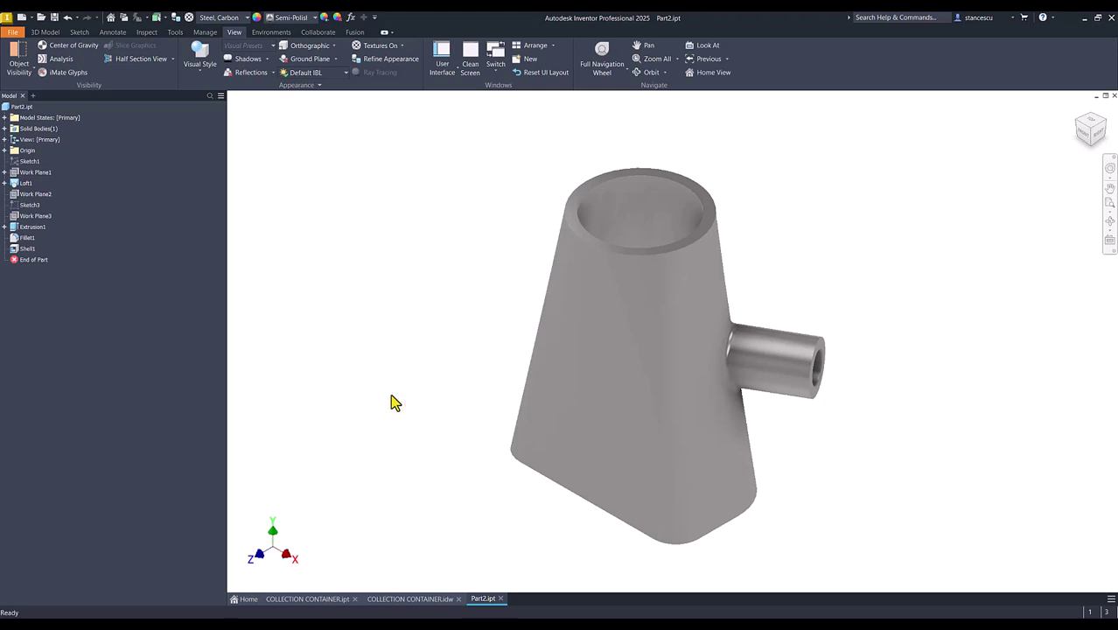